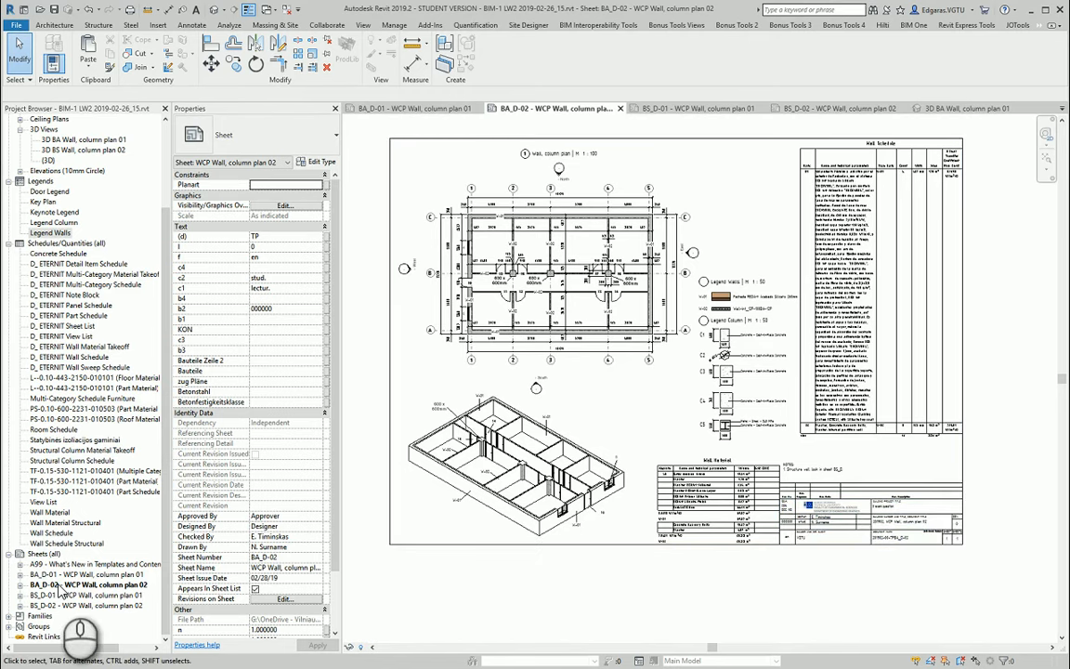
# Renumber sheet BS_D-01 to BS_D-03 in its title and number dialog
pyautogui.click(84, 575)
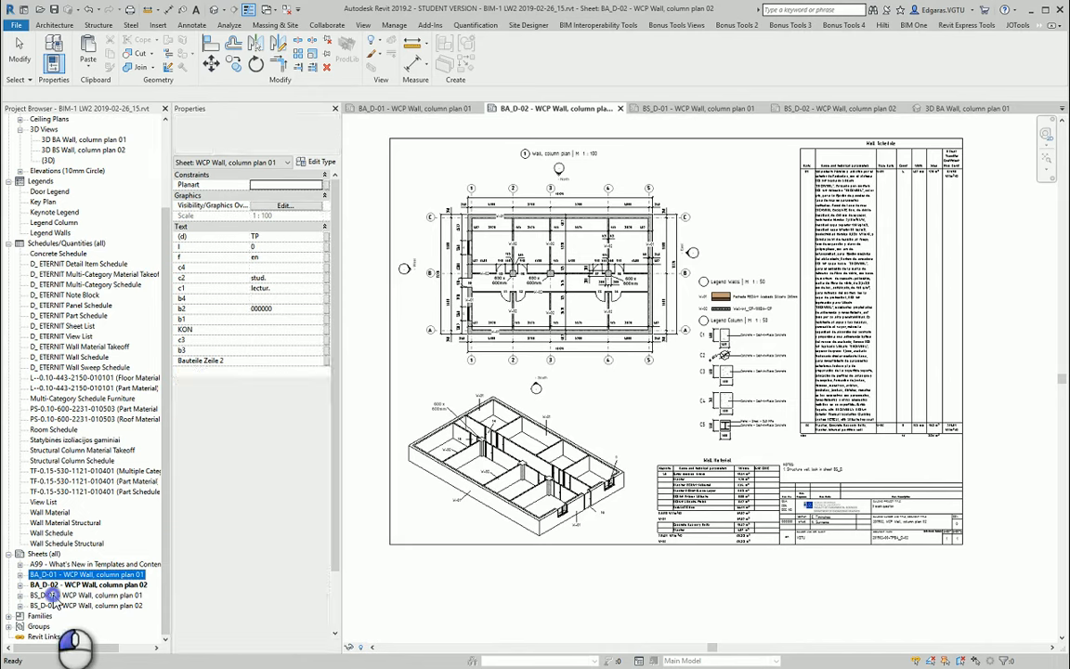
pyautogui.doubleClick(51, 595)
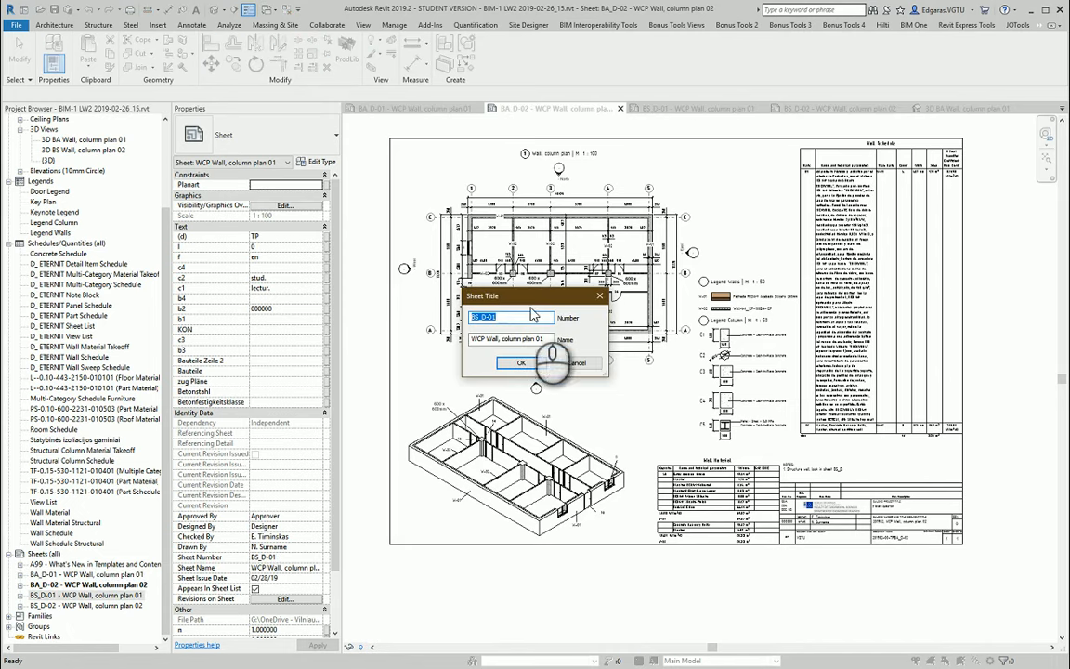
pyautogui.moveTo(502, 318); pyautogui.dragTo(487, 318)
pyautogui.write('3')
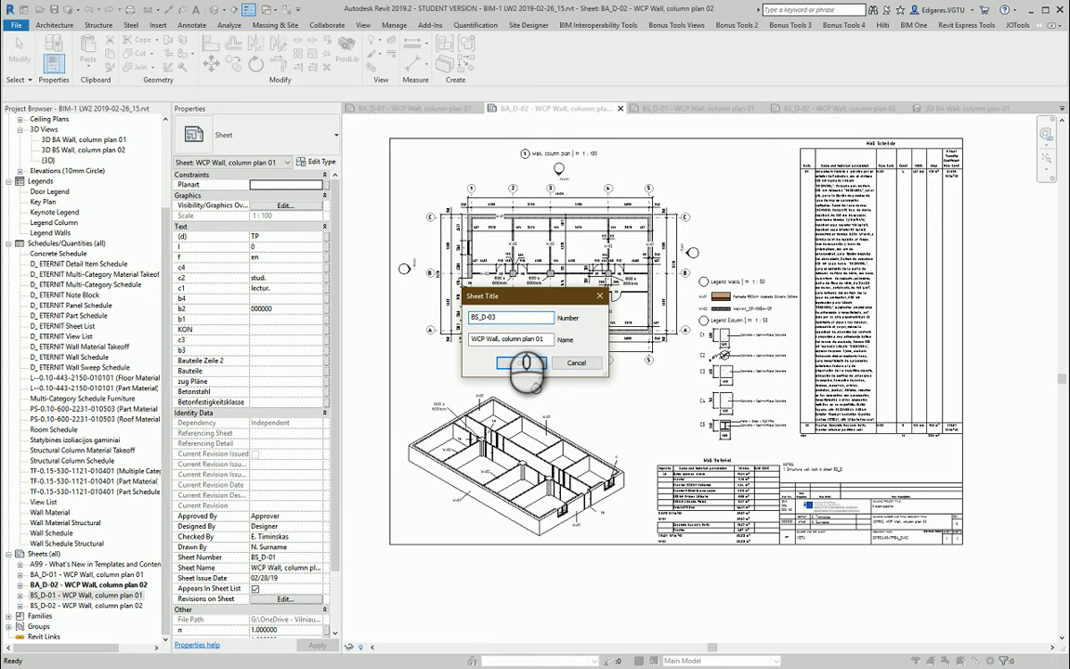
pyautogui.click(497, 317)
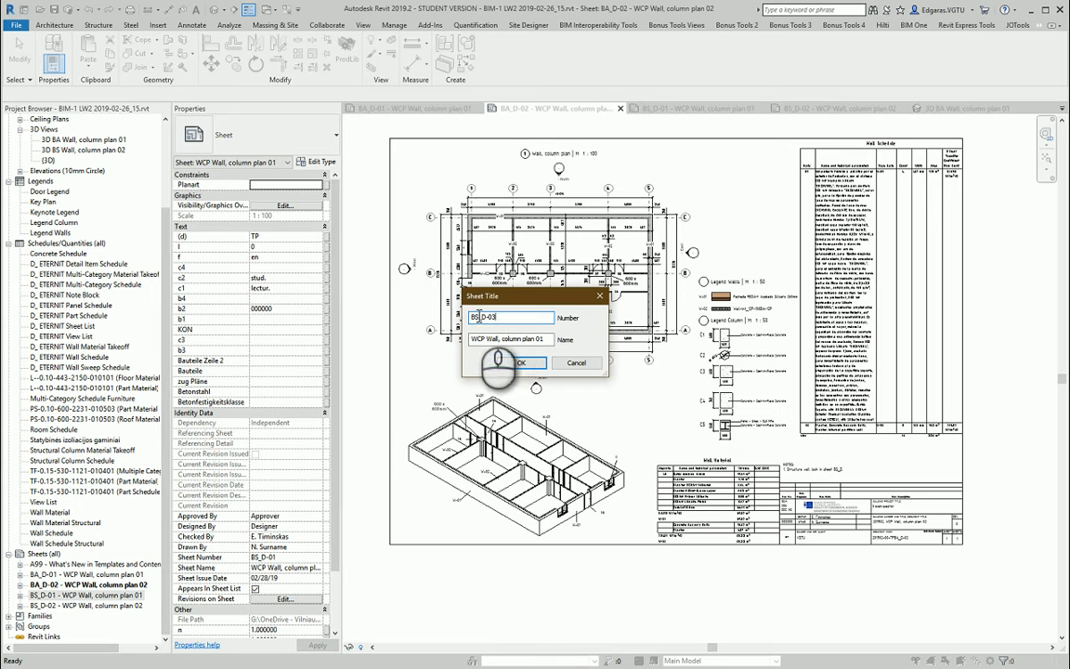
pyautogui.press('BackSpace')
pyautogui.write('8')
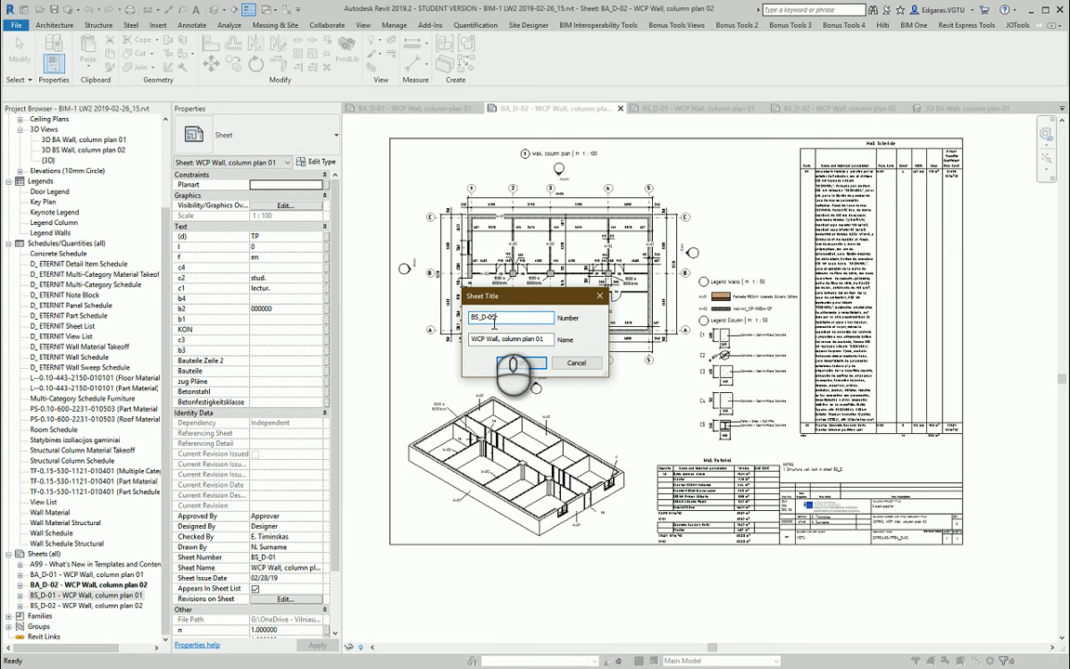
pyautogui.moveTo(497, 318); pyautogui.dragTo(483, 318)
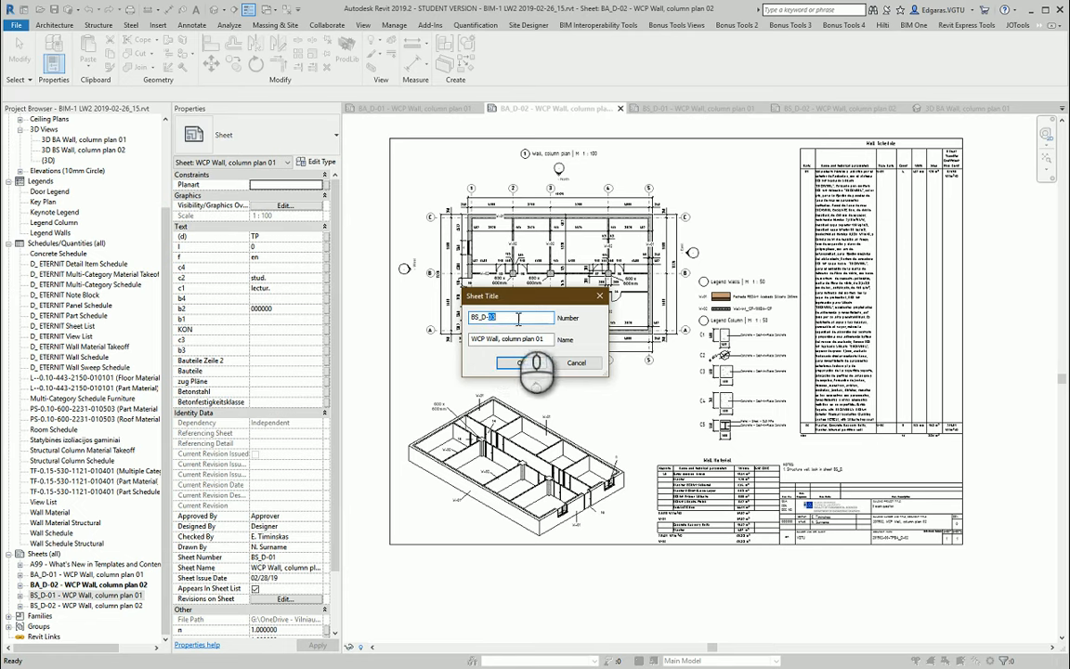
pyautogui.click(522, 363)
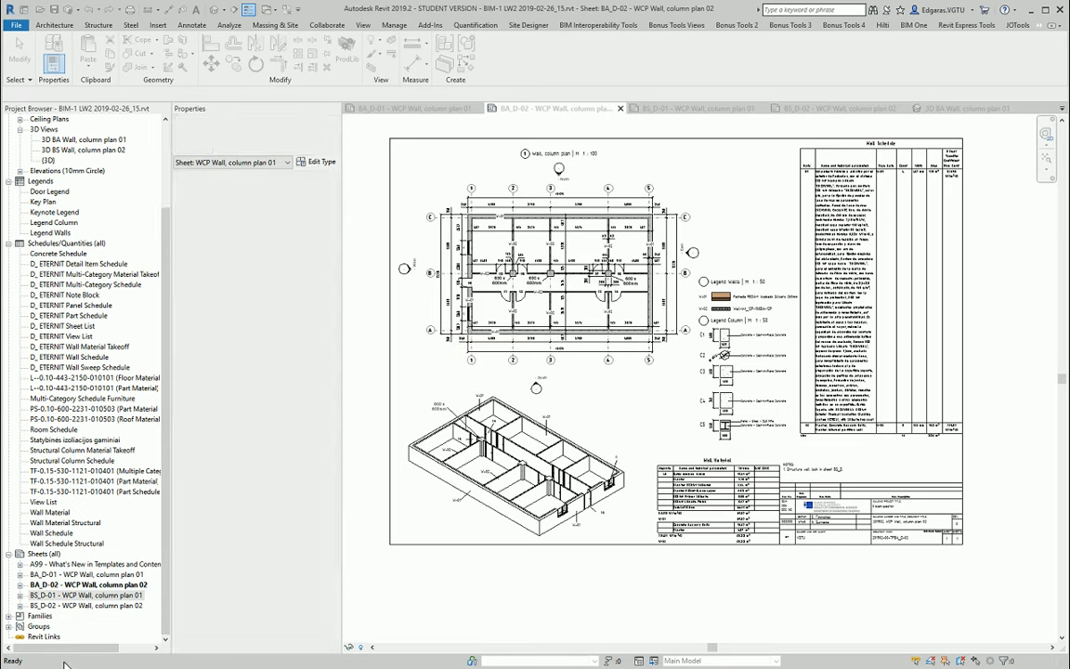
# Renumber sheet BS_D-02 to BS_D-04 the same way
pyautogui.click(79, 595)
pyautogui.doubleClick(79, 595)
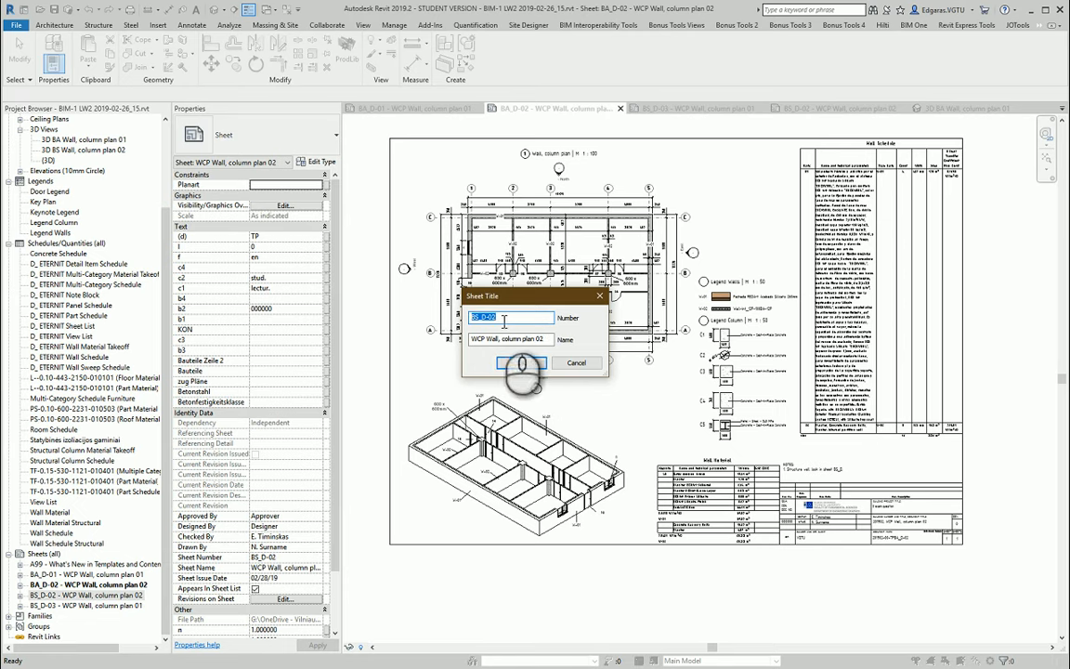
pyautogui.moveTo(497, 318); pyautogui.dragTo(483, 318)
pyautogui.write('03')
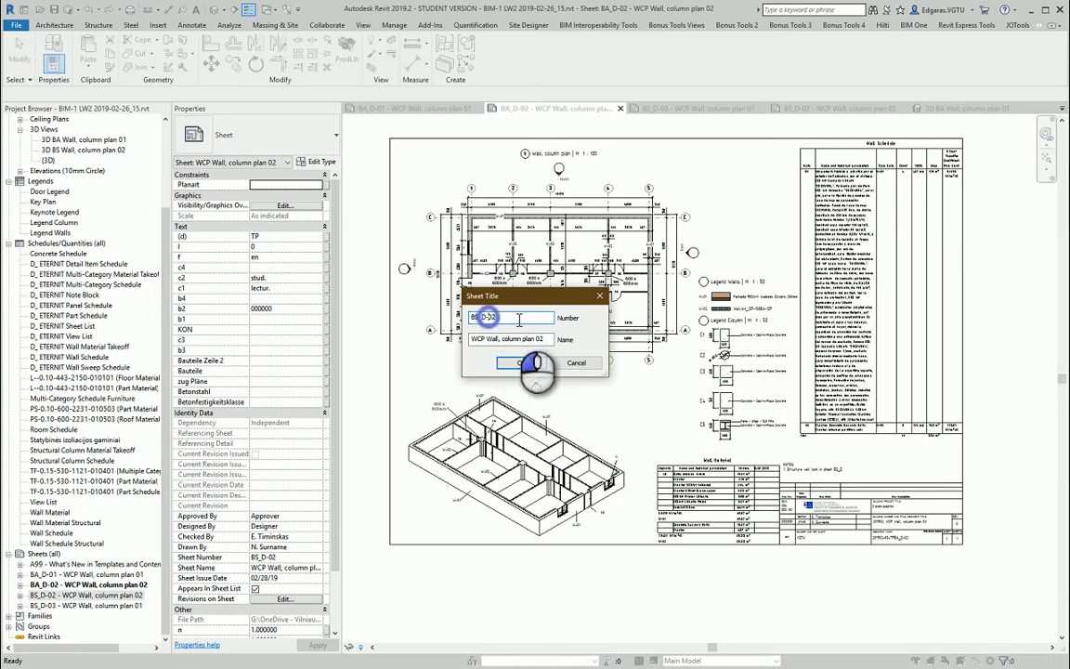
pyautogui.click(521, 363)
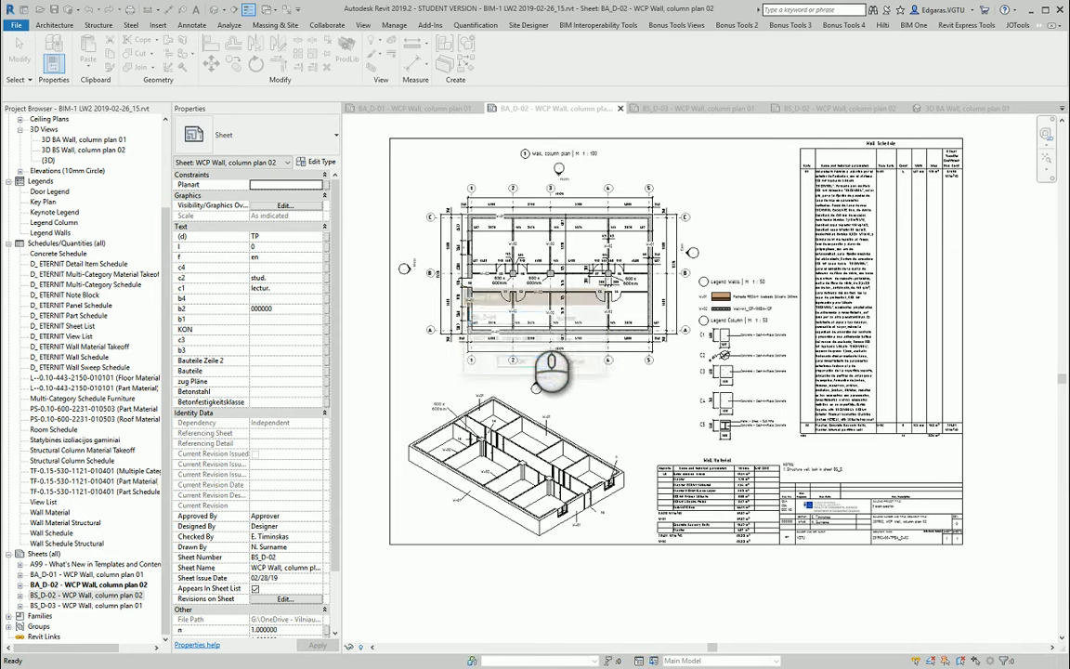
pyautogui.click(70, 574)
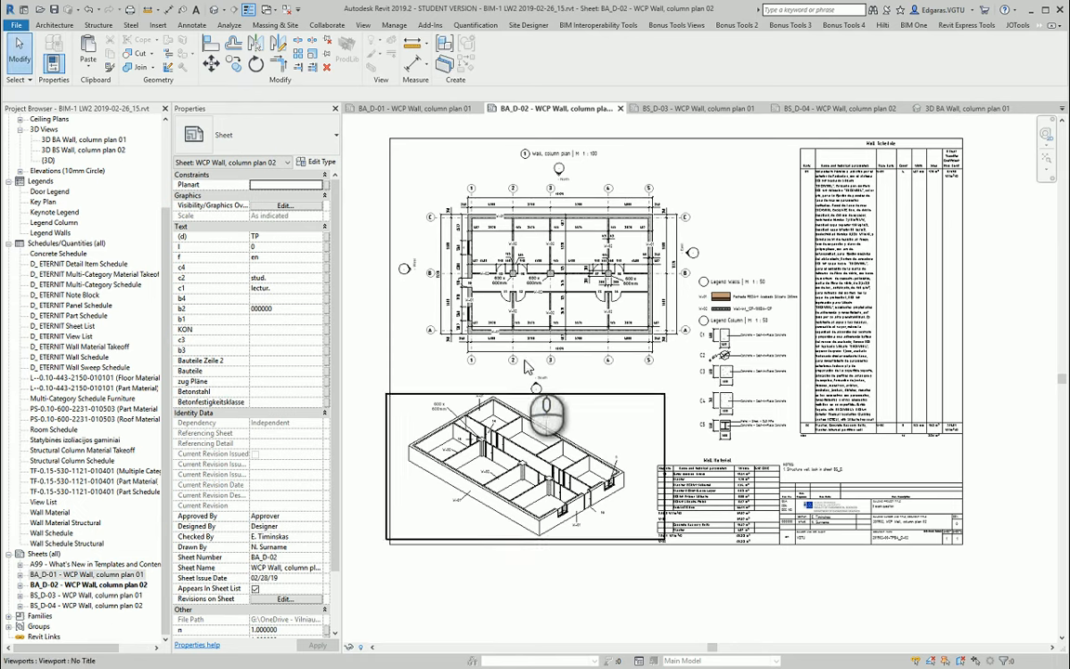
# Start a DWG export and create a new sheet set named Set Plan
pyautogui.click(17, 25)
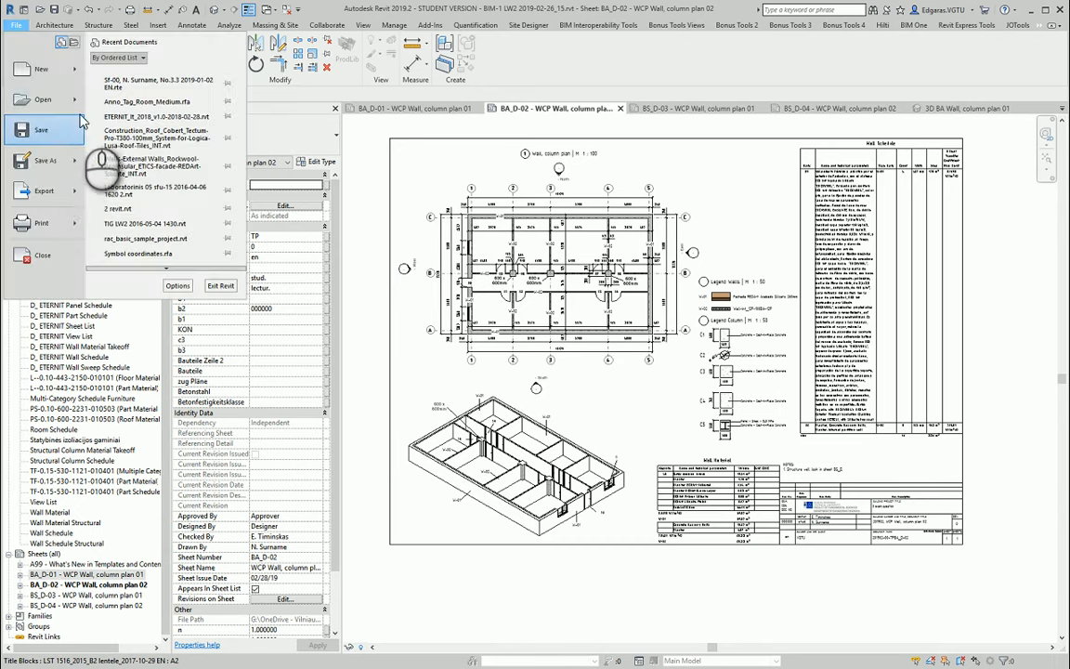
pyautogui.click(44, 191)
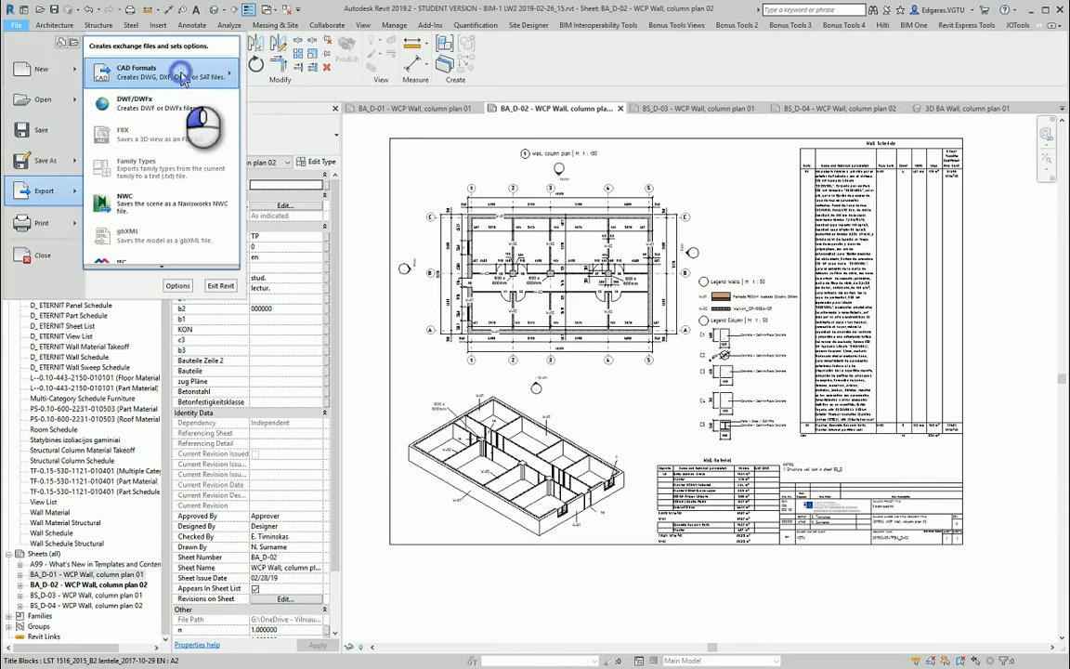
pyautogui.moveTo(163, 71)
pyautogui.click(259, 63)
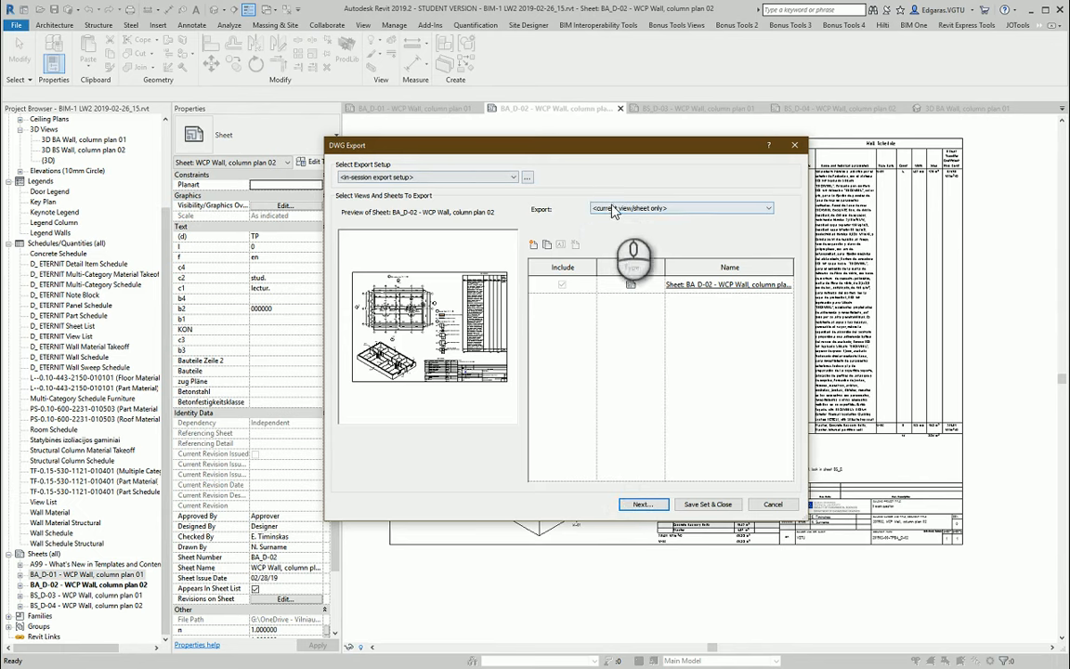
pyautogui.click(533, 244)
pyautogui.write('Set Plan')
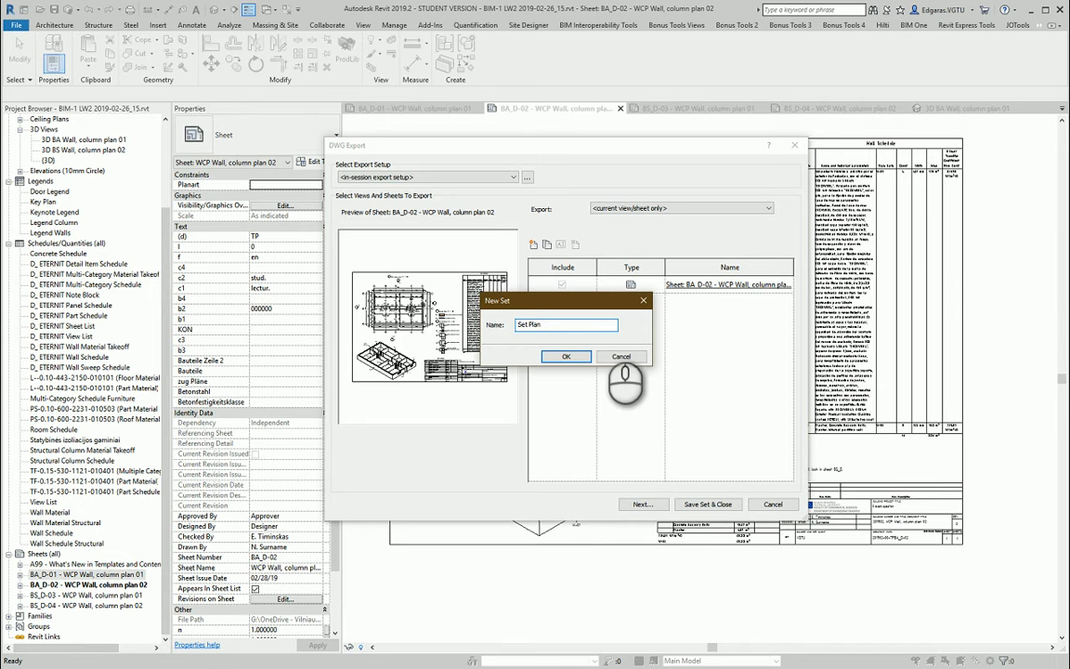
pyautogui.write('/')
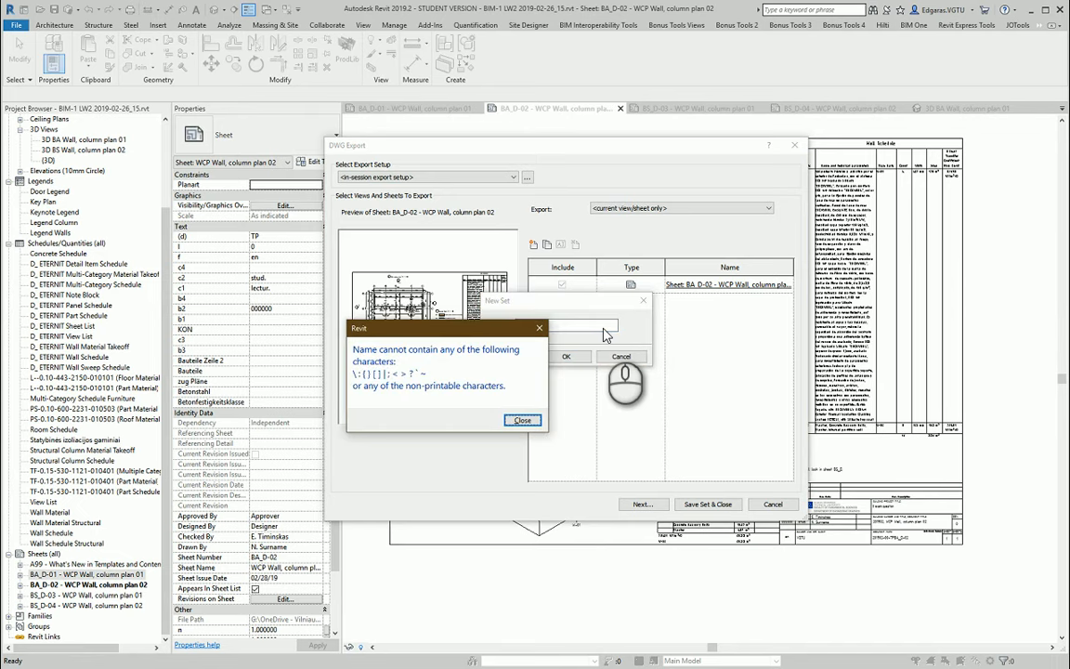
pyautogui.press('Return')
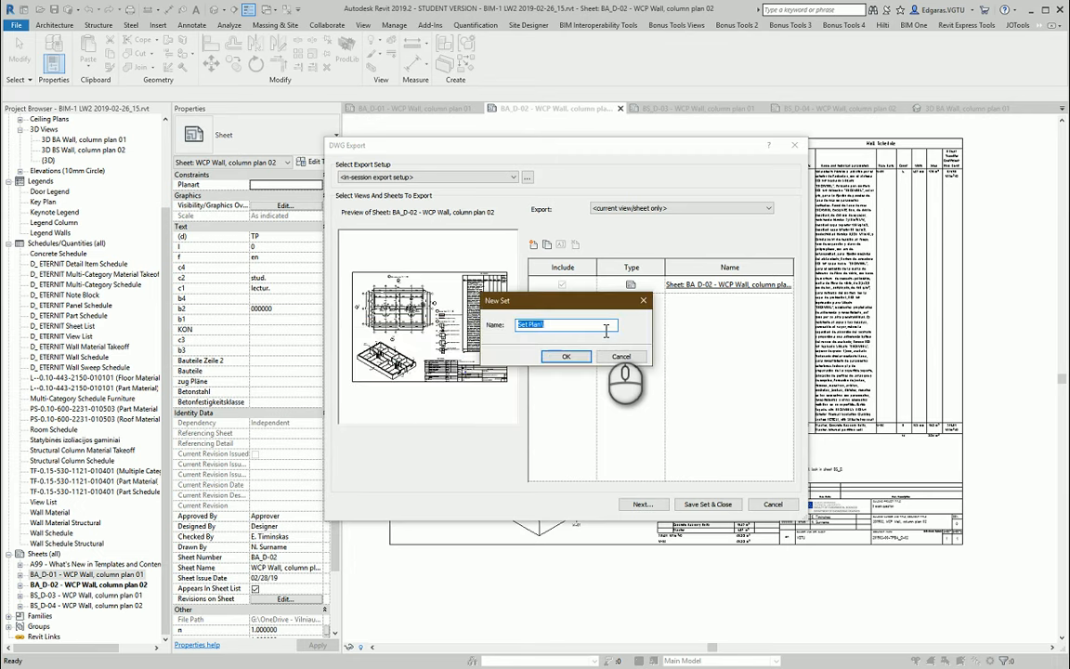
pyautogui.press('Return')
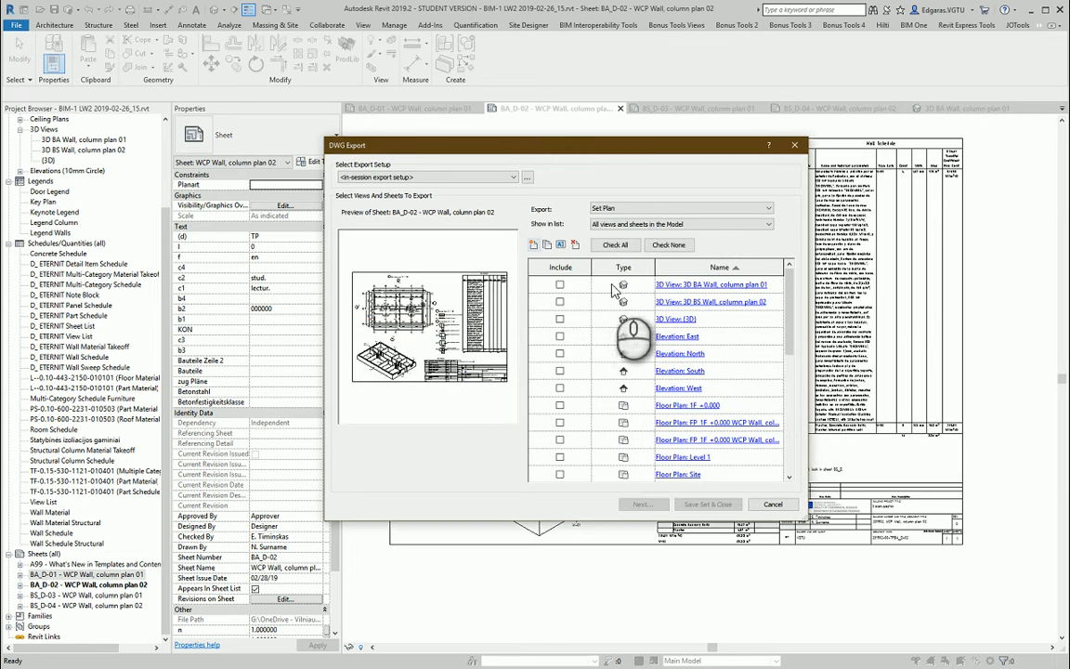
# List only sheets in the model and include BA_D-01, BA_D-02, BS_D-03 and BS_D-04
pyautogui.click(678, 224)
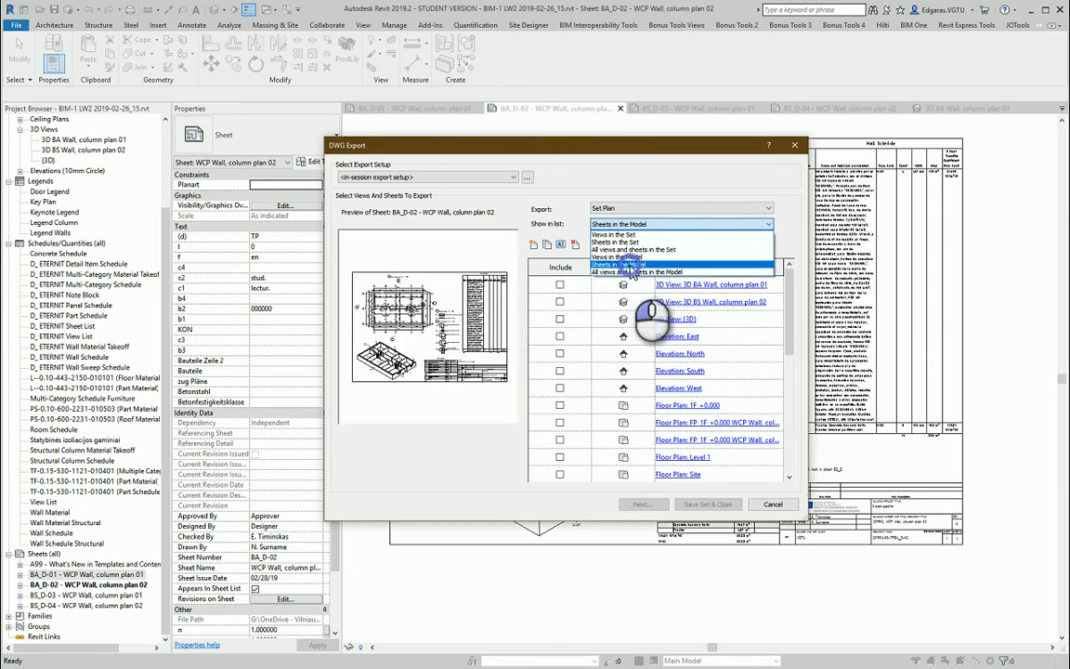
pyautogui.click(632, 240)
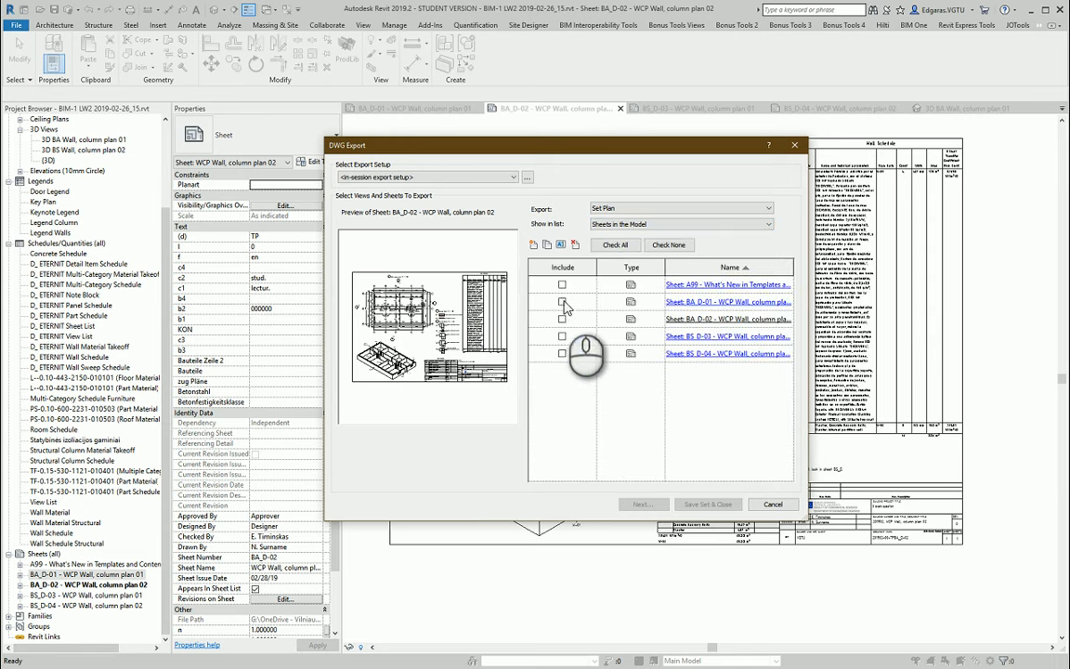
pyautogui.click(562, 301)
pyautogui.click(563, 336)
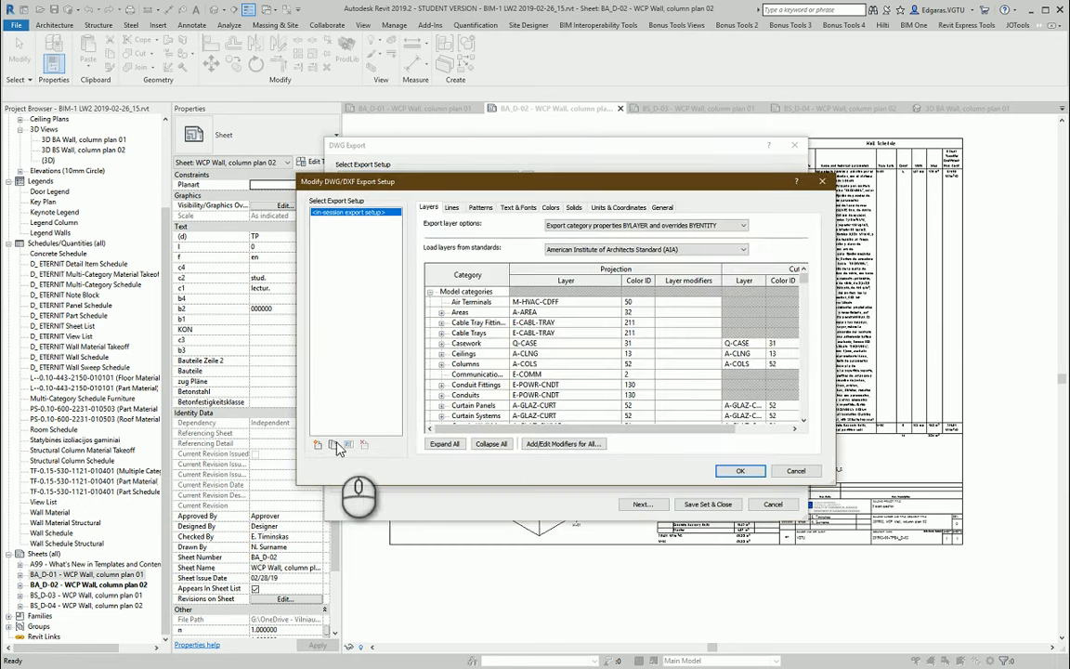
# Create an ISO export setup and load its layers from ISO Standard 13567, replacing existing settings
pyautogui.click(319, 445)
pyautogui.write('ISO')
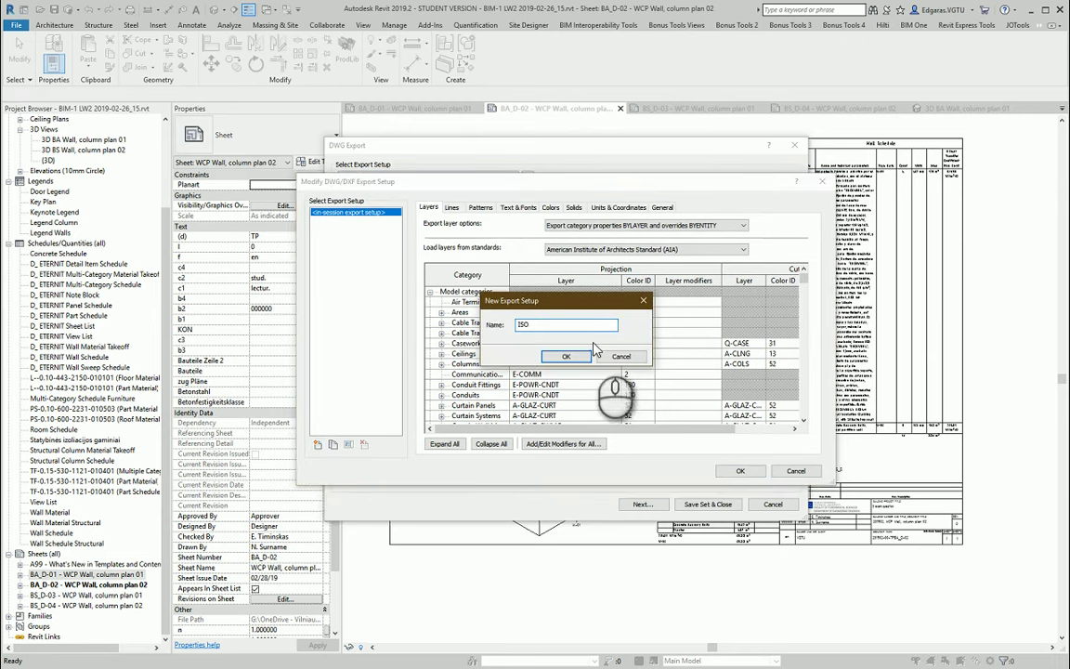
pyautogui.click(566, 357)
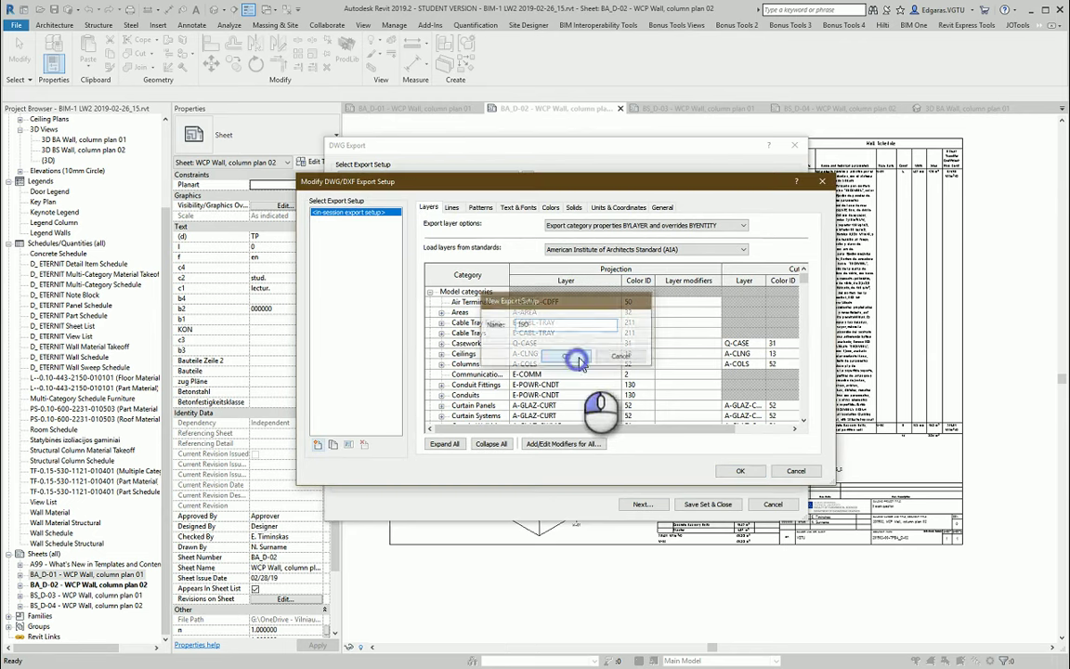
pyautogui.click(667, 250)
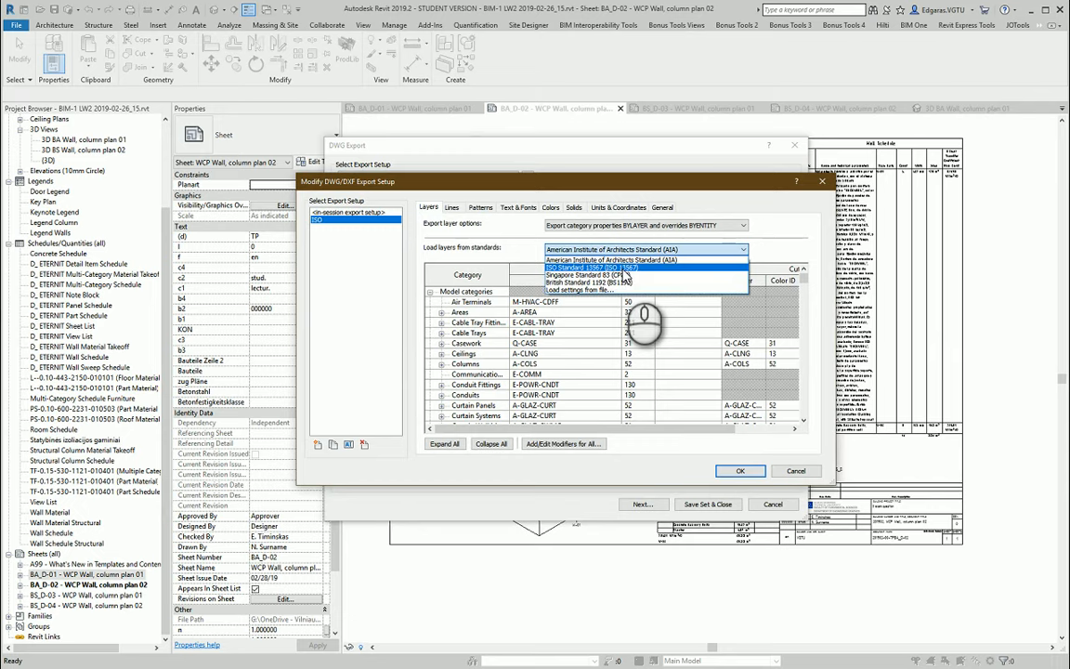
pyautogui.click(594, 268)
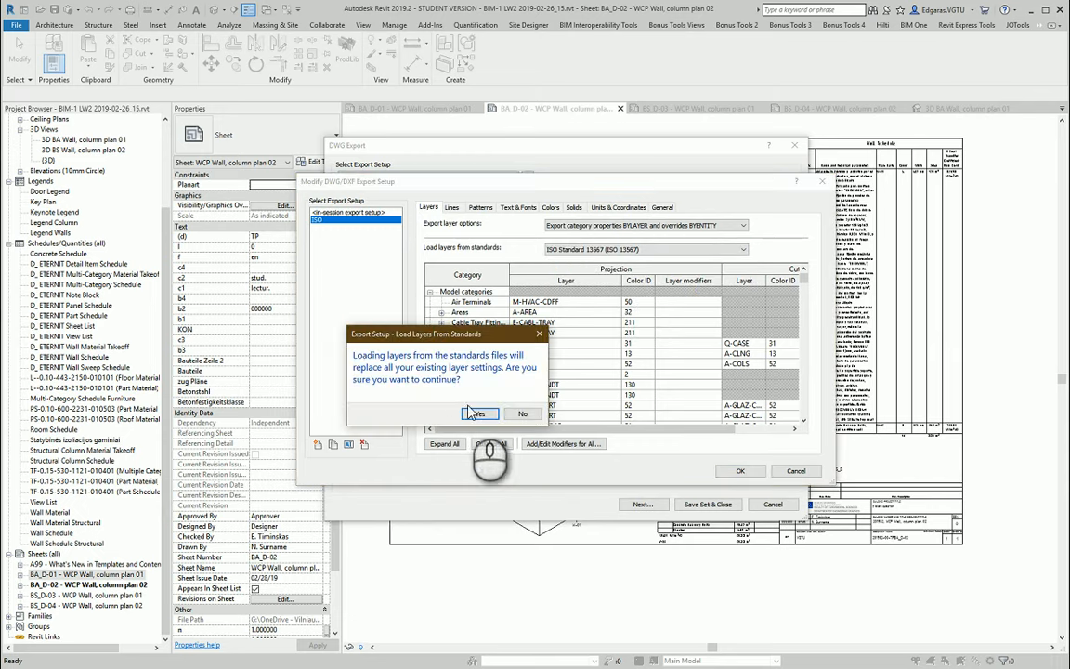
pyautogui.click(446, 443)
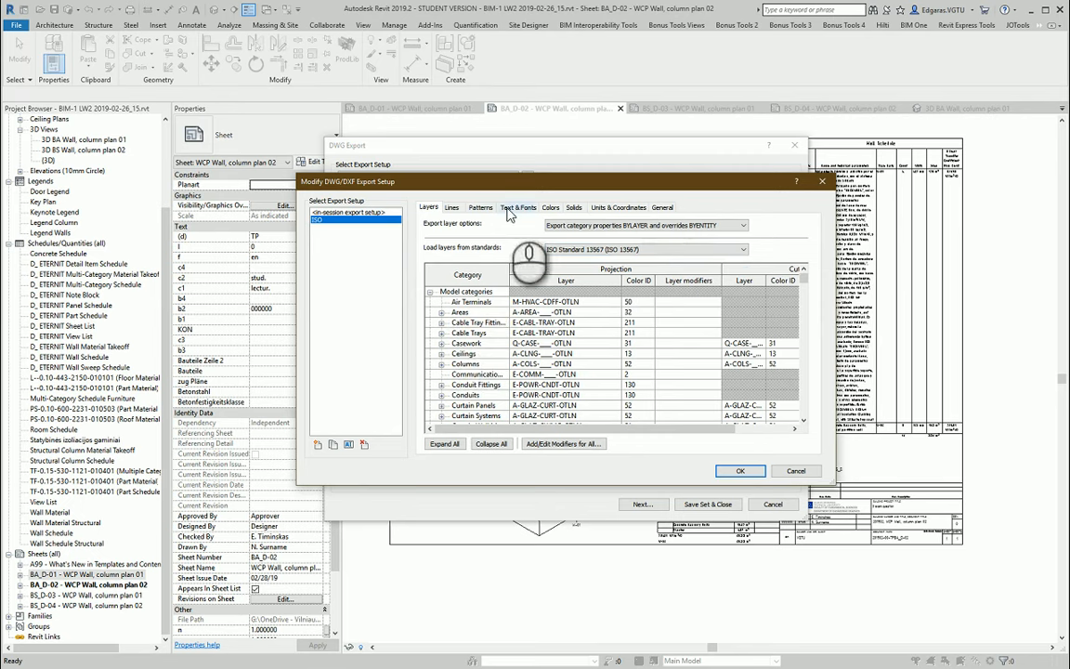
# Review the Lines, Patterns, Text & Fonts and Colors mappings, then set solids to export as ACIS solids
pyautogui.click(451, 207)
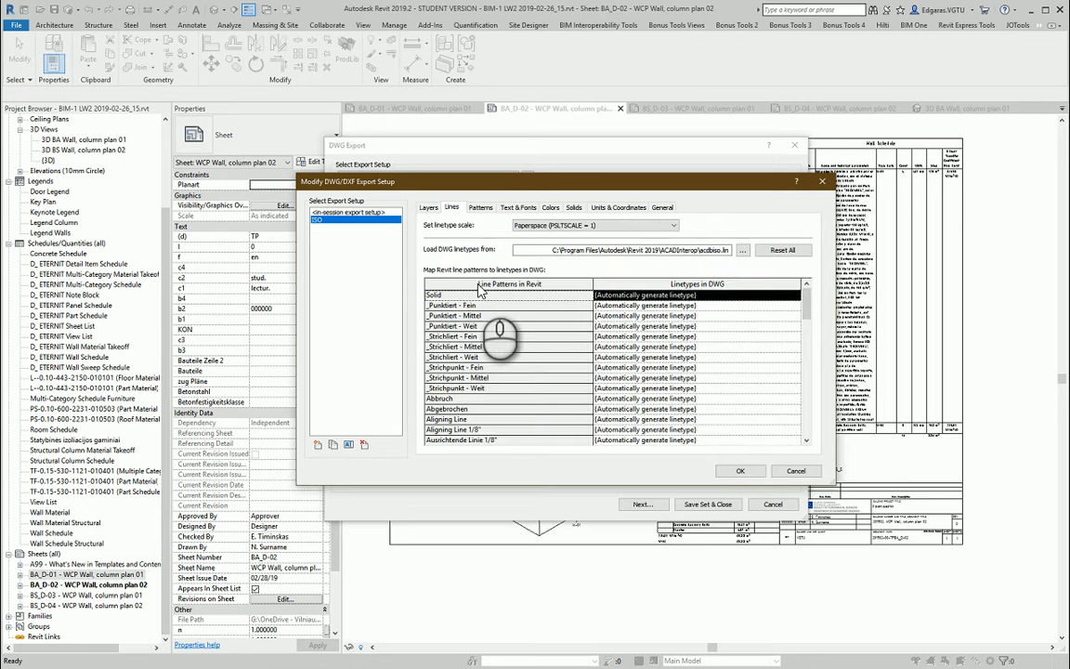
pyautogui.click(480, 207)
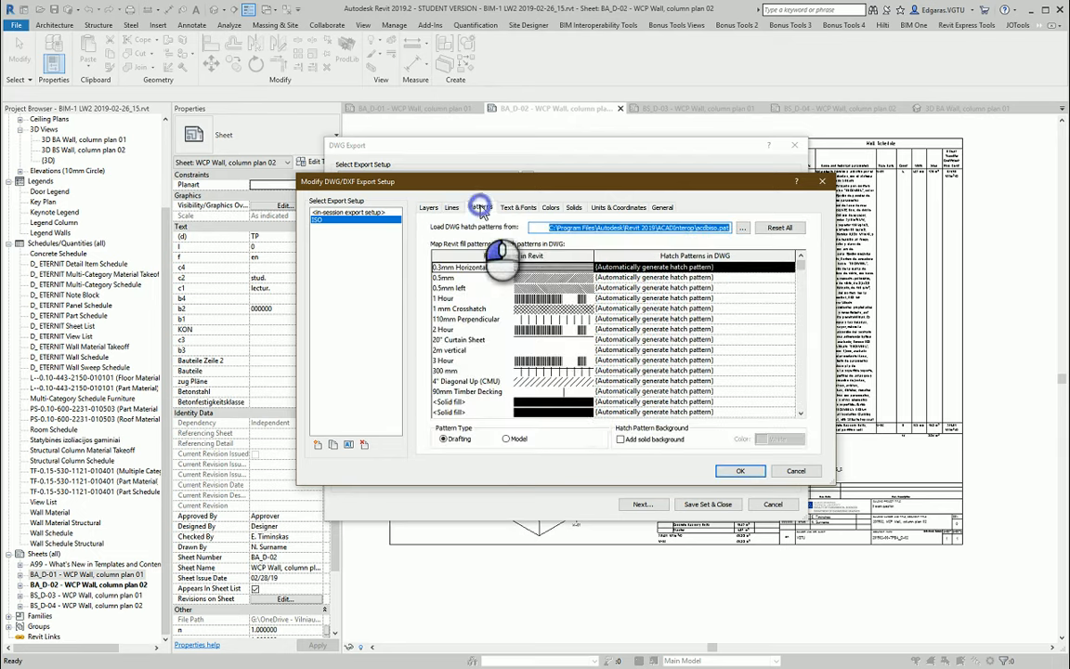
pyautogui.click(519, 207)
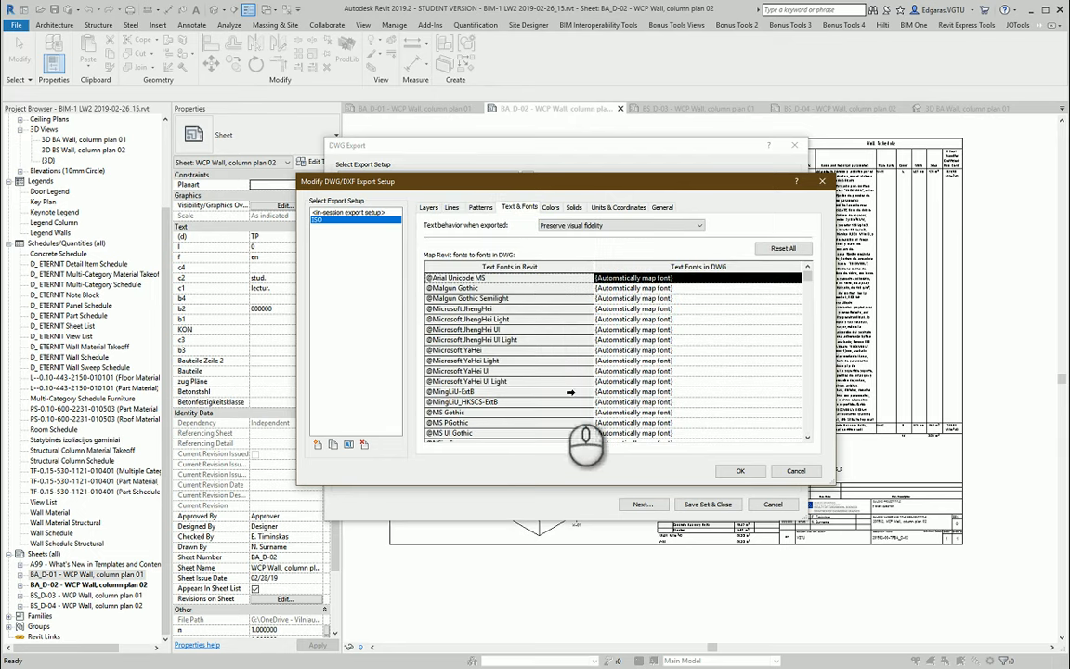
pyautogui.click(550, 207)
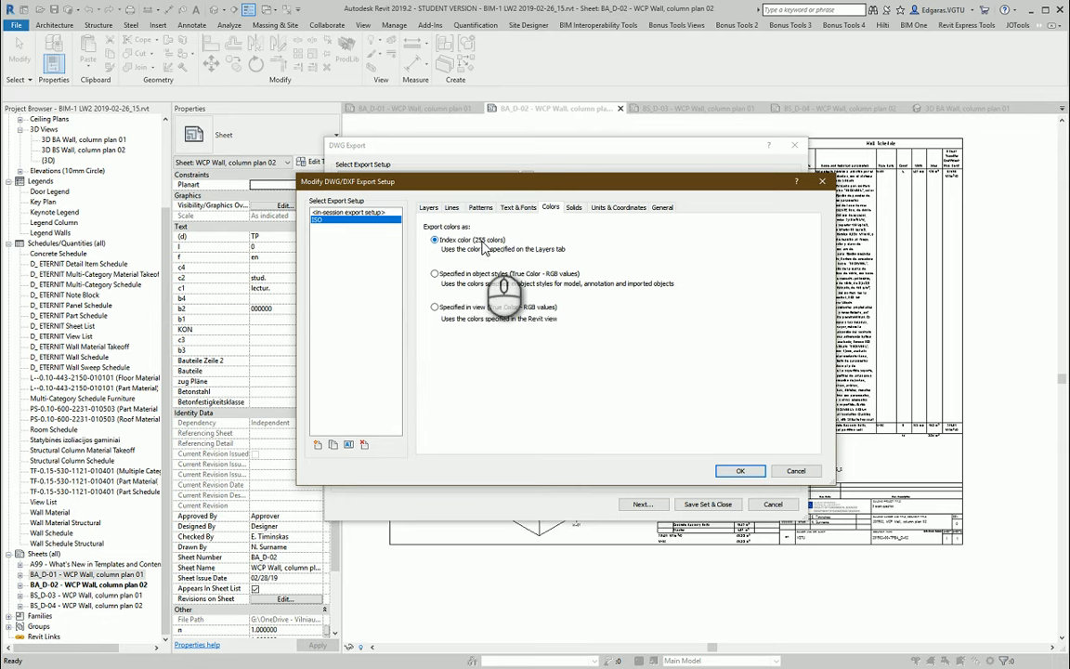
pyautogui.click(574, 207)
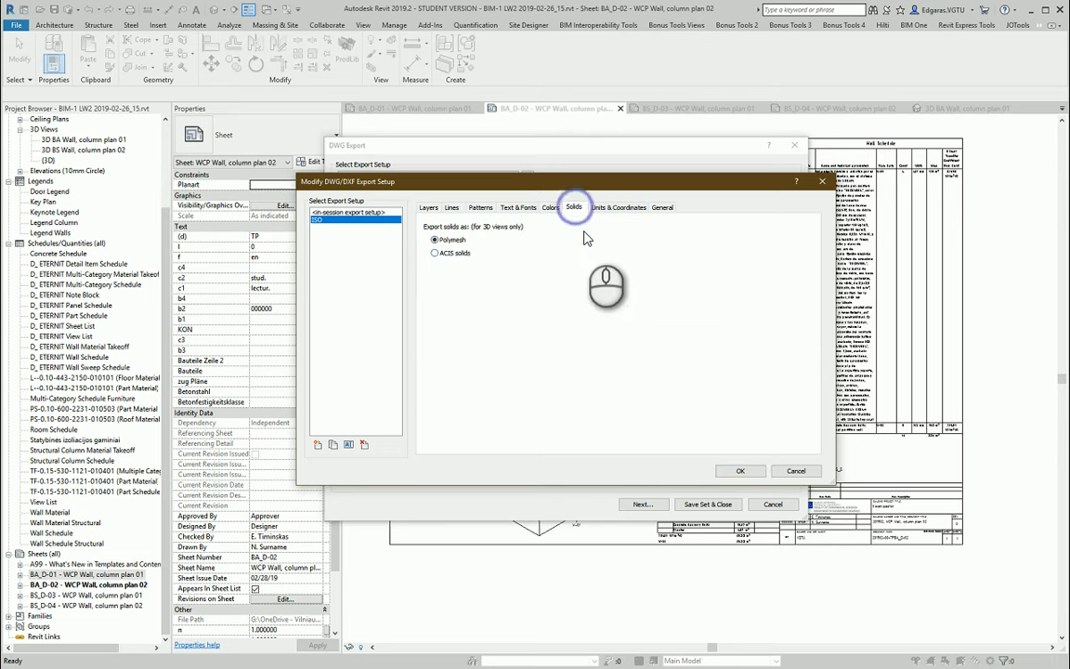
pyautogui.click(435, 254)
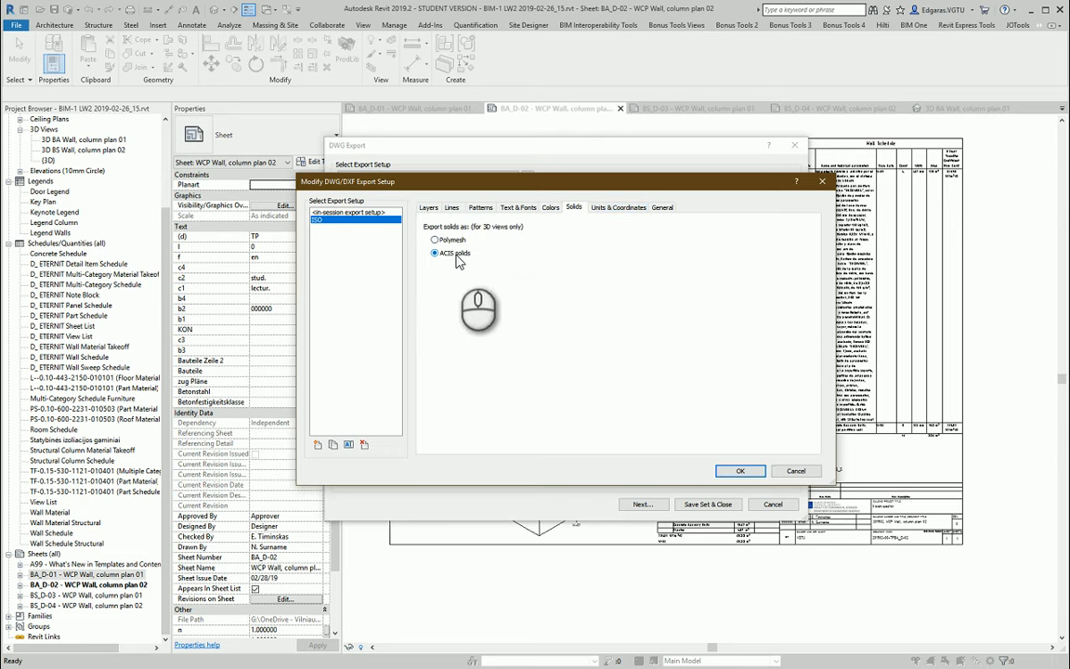
pyautogui.click(619, 207)
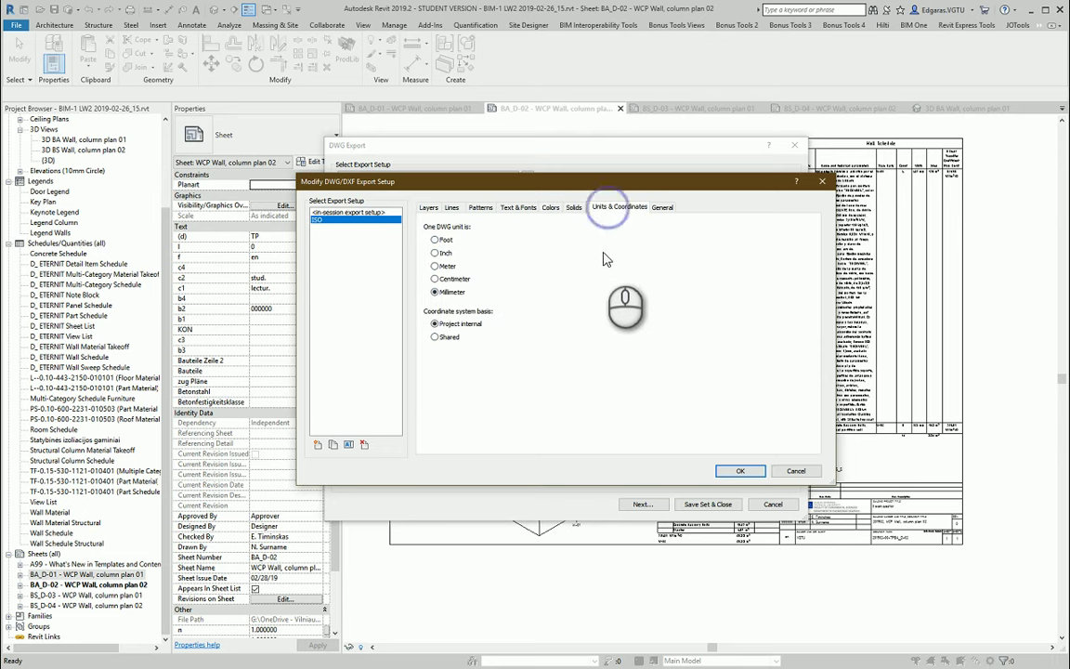
# Base exported coordinates on the shared coordinate system, keeping millimetre units
pyautogui.click(435, 337)
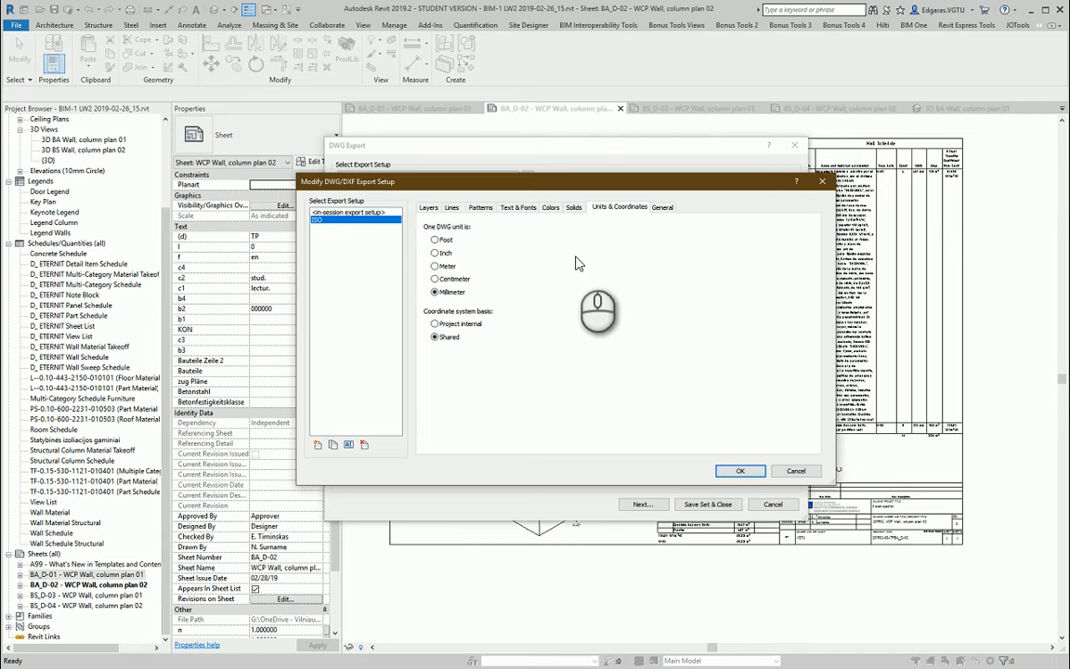
# Preserve coincident lines, keep AutoCAD 2018 format, and confirm the ISO export setup
pyautogui.click(663, 207)
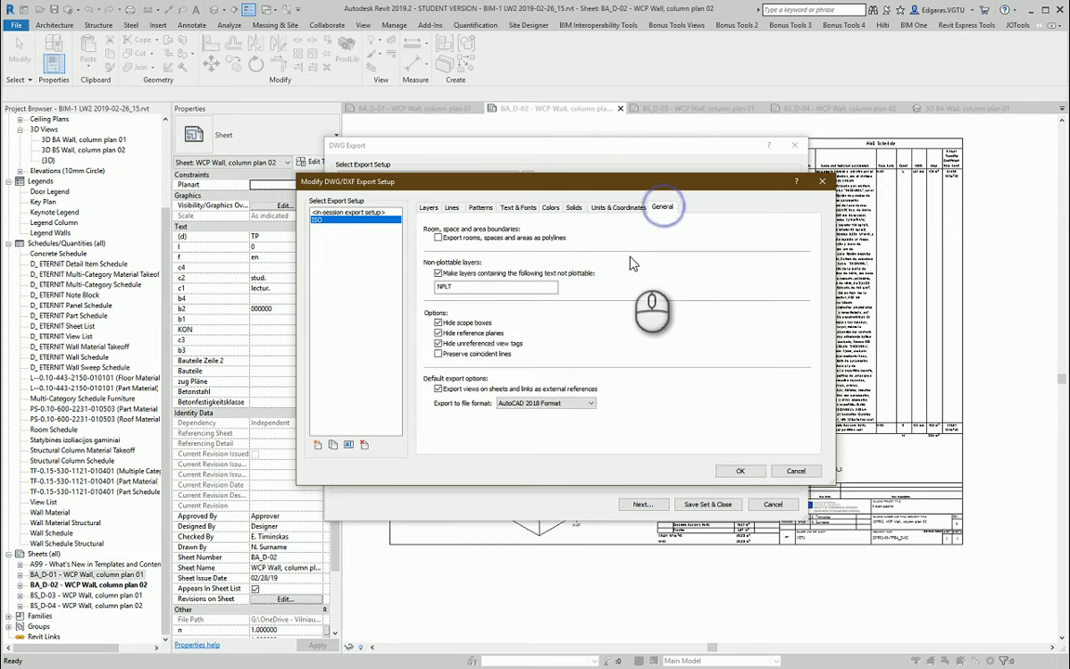
pyautogui.click(483, 353)
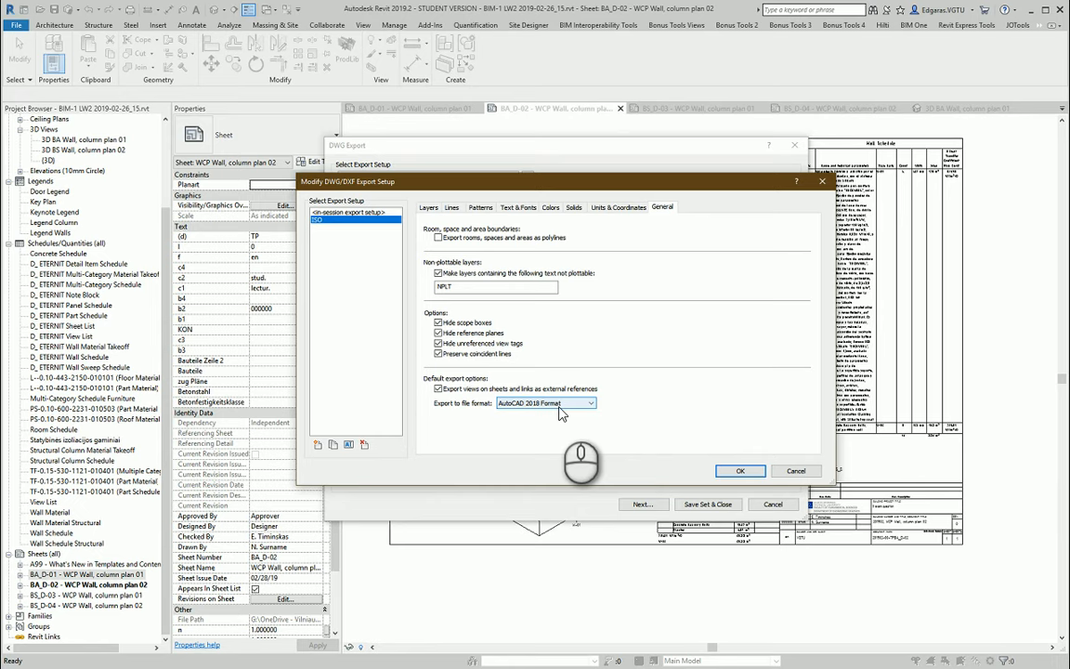
pyautogui.click(557, 404)
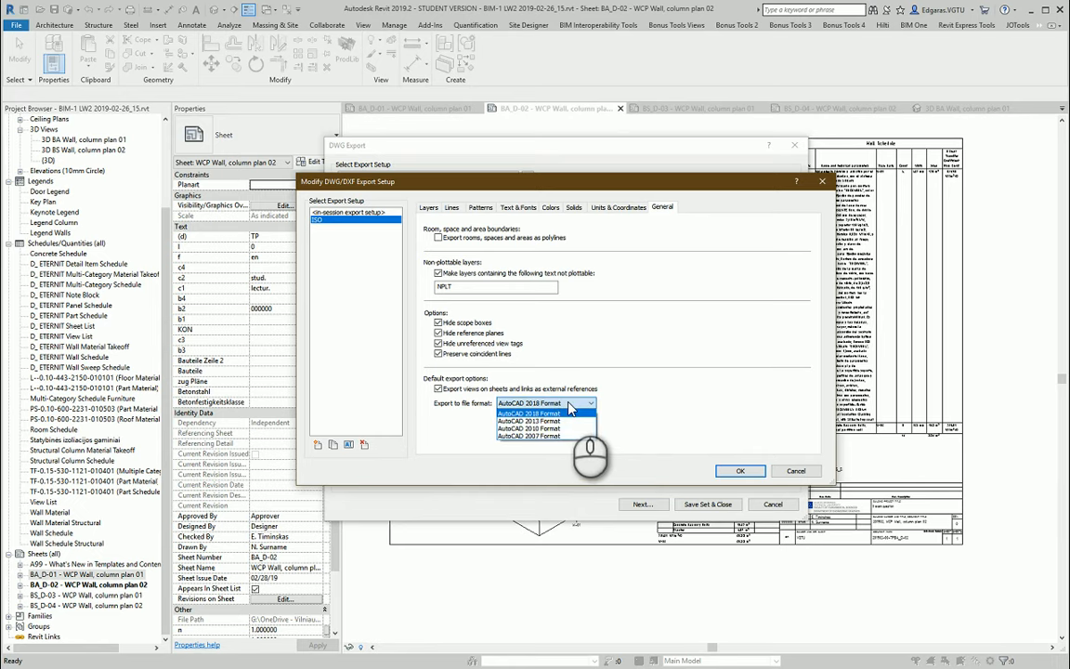
pyautogui.click(539, 413)
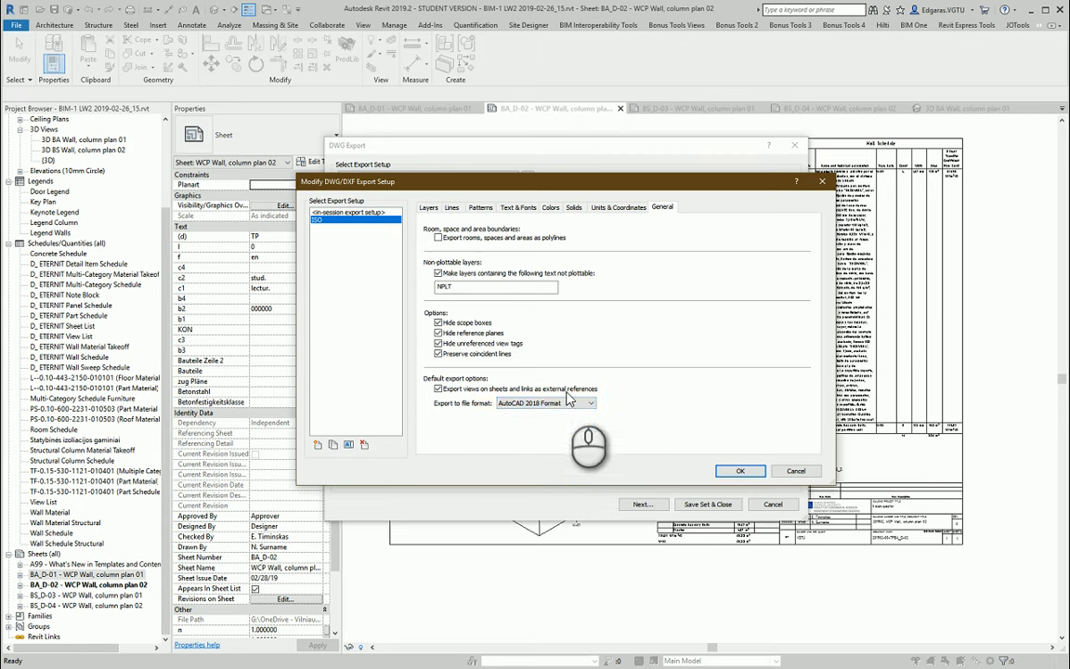
pyautogui.click(558, 404)
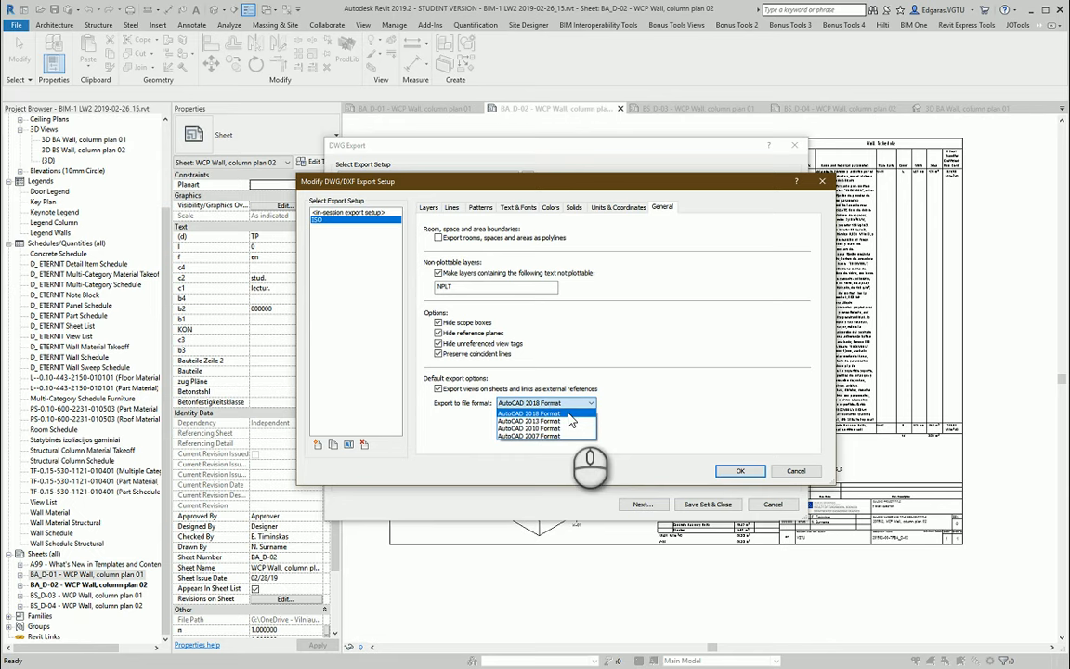
pyautogui.click(569, 414)
pyautogui.click(741, 471)
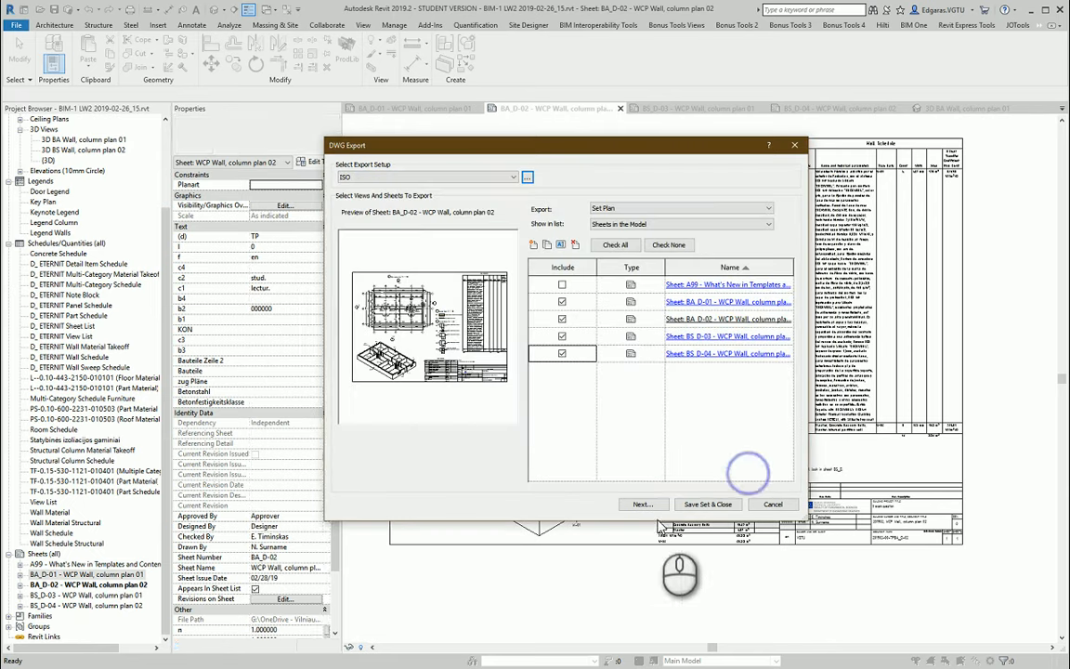
# Save the four sheets as DWG files into the LD2 folder
pyautogui.click(643, 505)
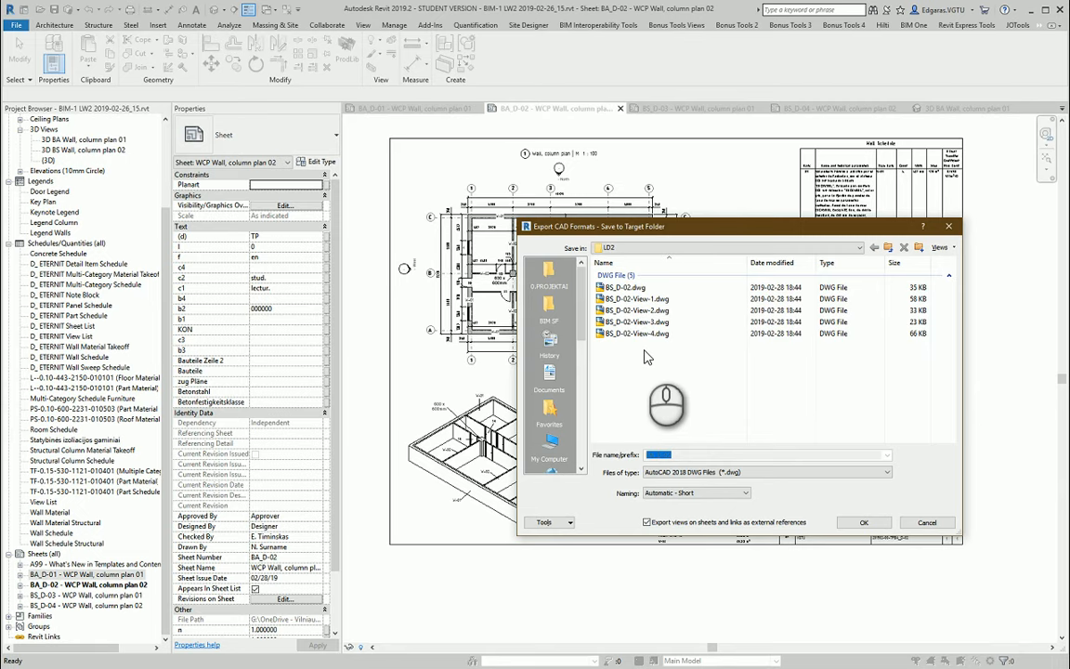
pyautogui.click(864, 522)
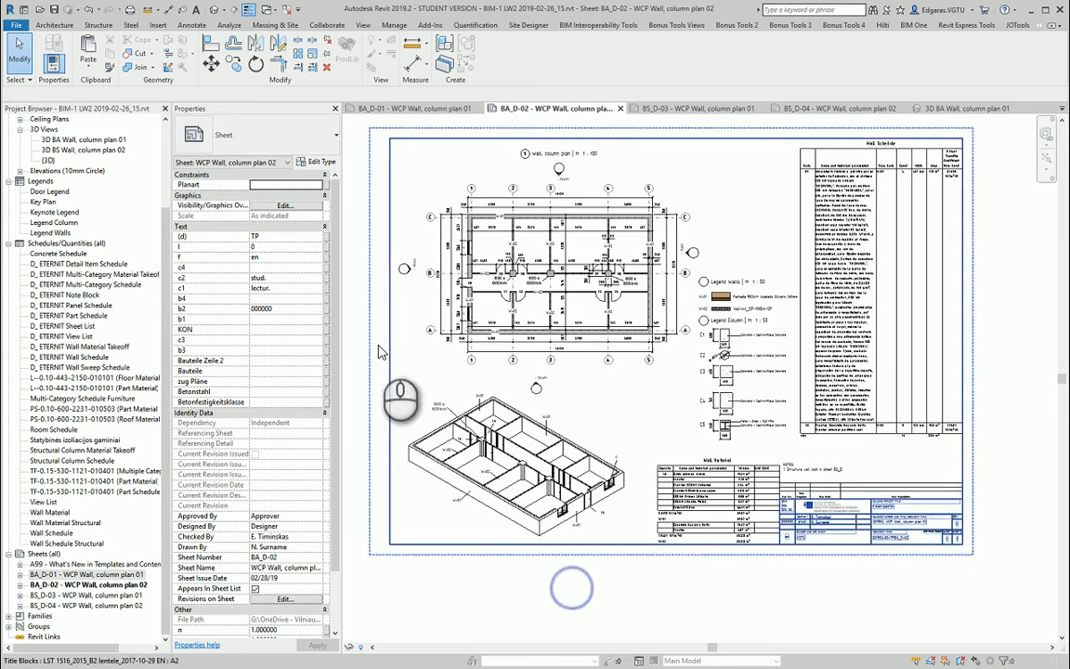
# Start a DWF/DWFx export and centre the drawing on the paper in its print setup
pyautogui.click(17, 24)
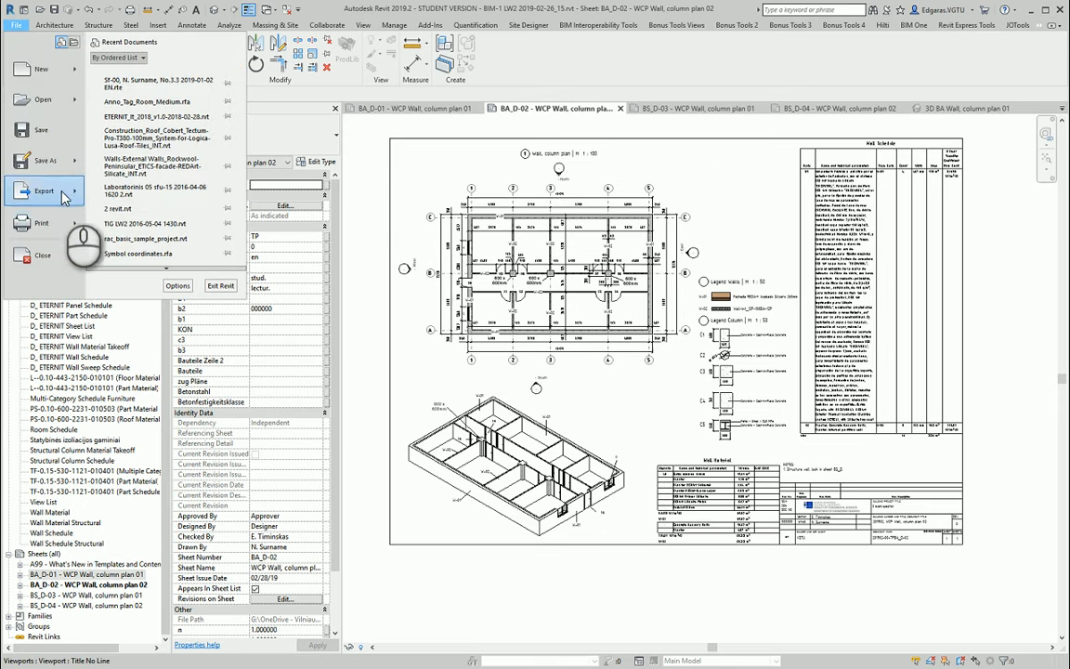
pyautogui.click(44, 191)
pyautogui.click(158, 107)
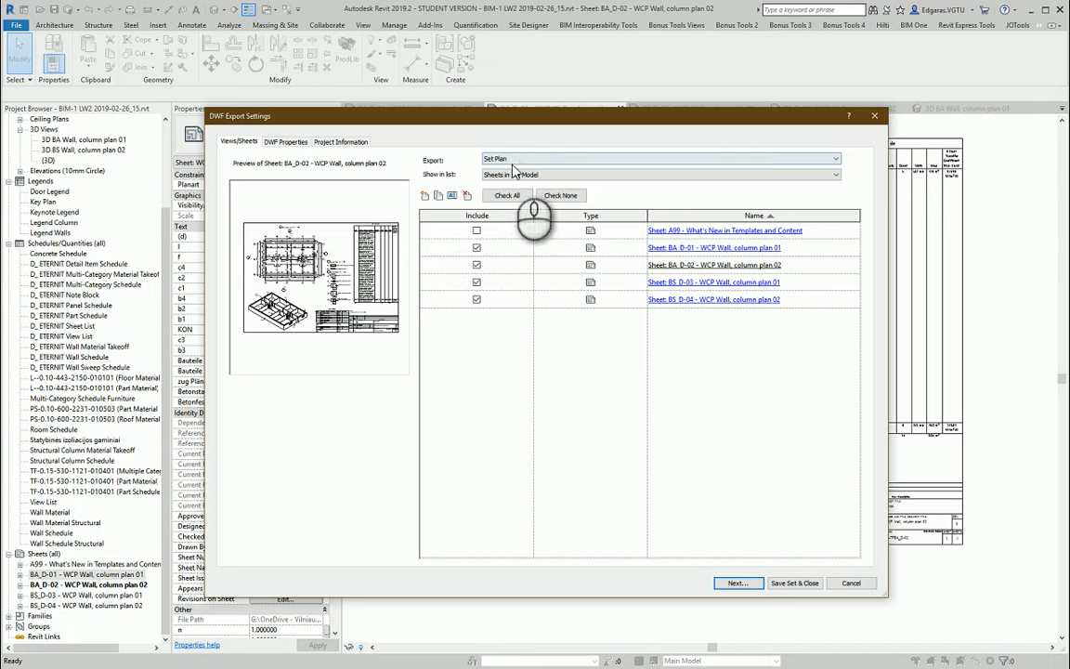
pyautogui.click(285, 141)
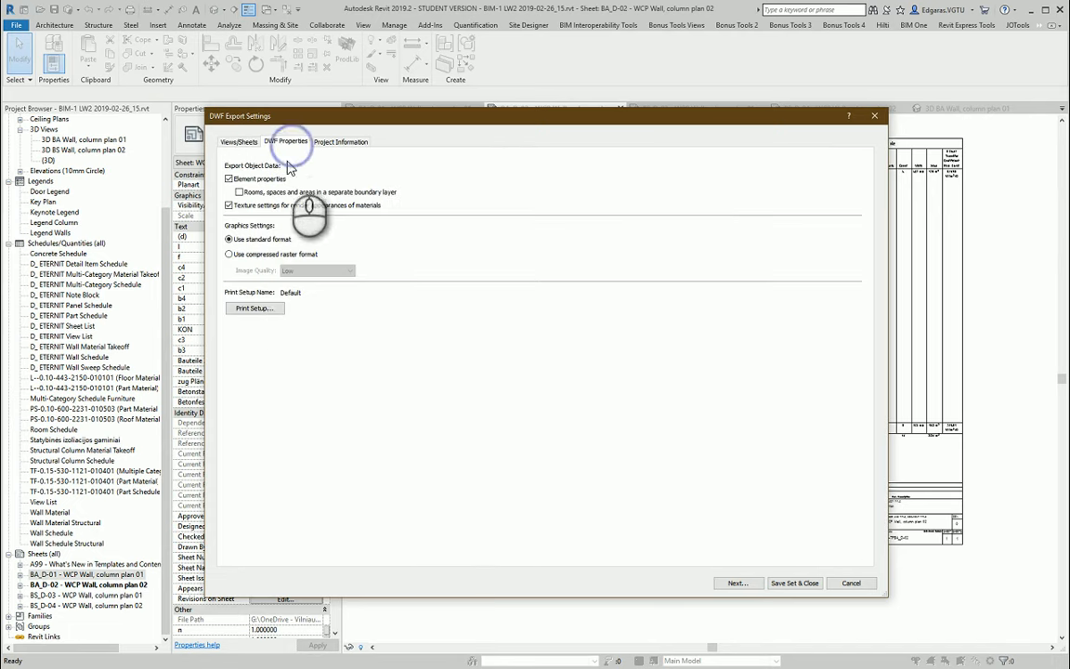
pyautogui.click(252, 308)
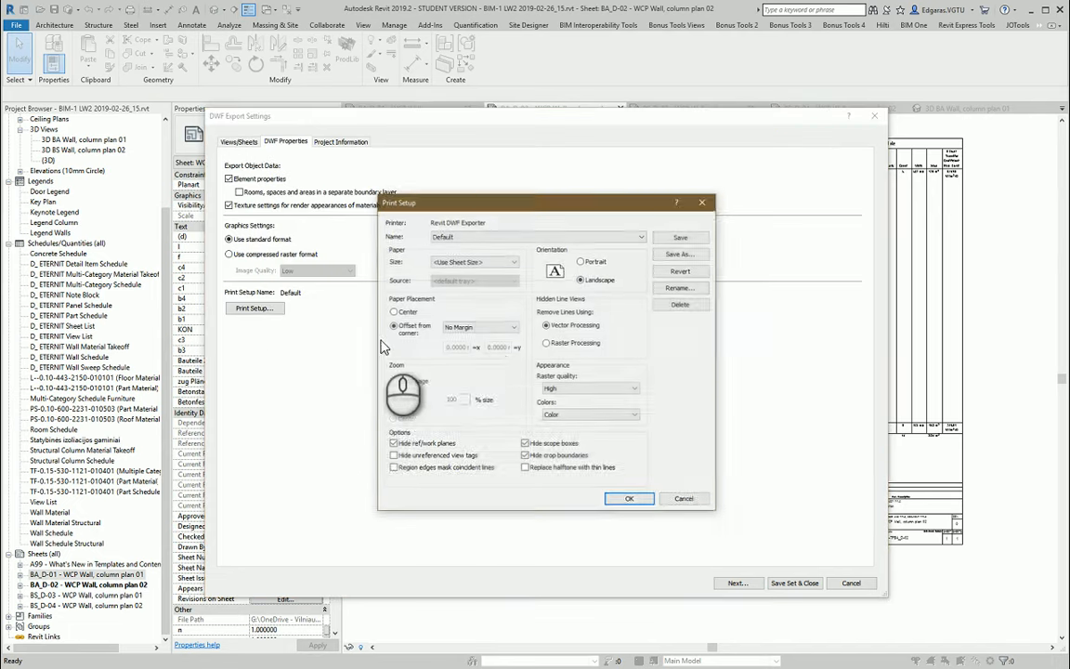
pyautogui.click(393, 311)
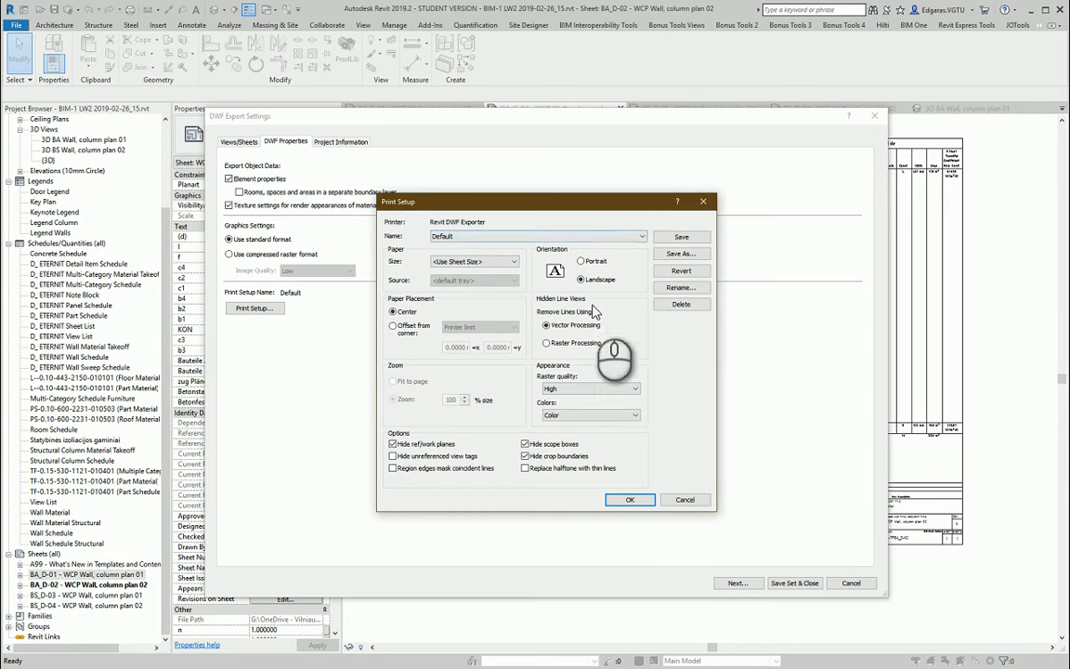
# Save the print setup as 'Revit DWF Exporter' and apply it to the DWF export
pyautogui.click(611, 235)
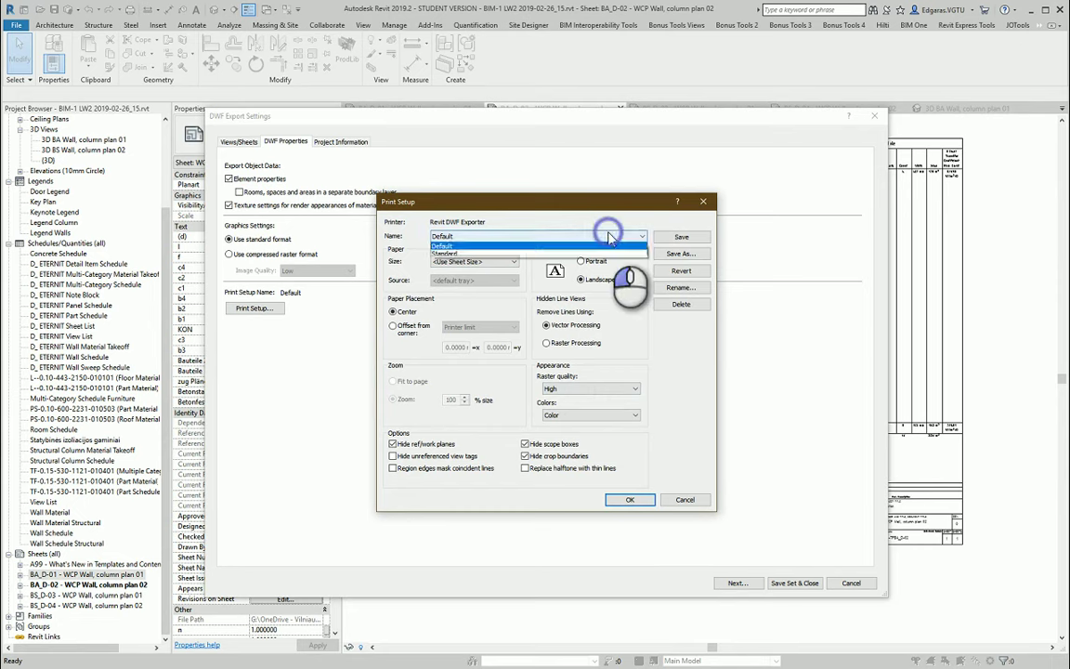
pyautogui.click(681, 254)
pyautogui.moveTo(554, 348); pyautogui.dragTo(595, 347)
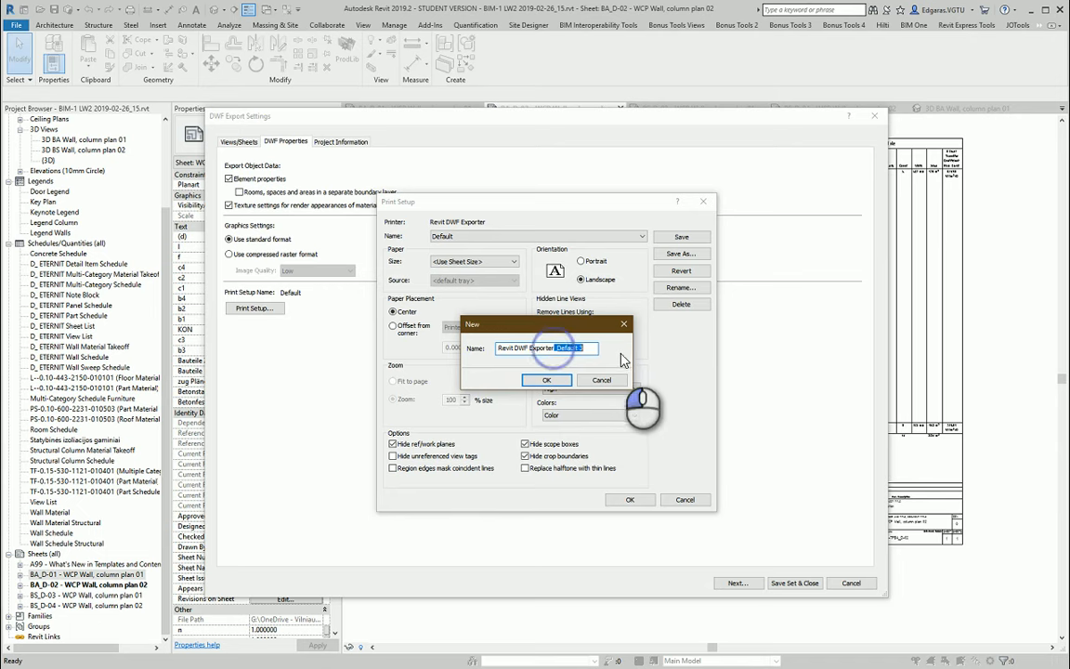
pyautogui.press('BackSpace')
pyautogui.click(548, 380)
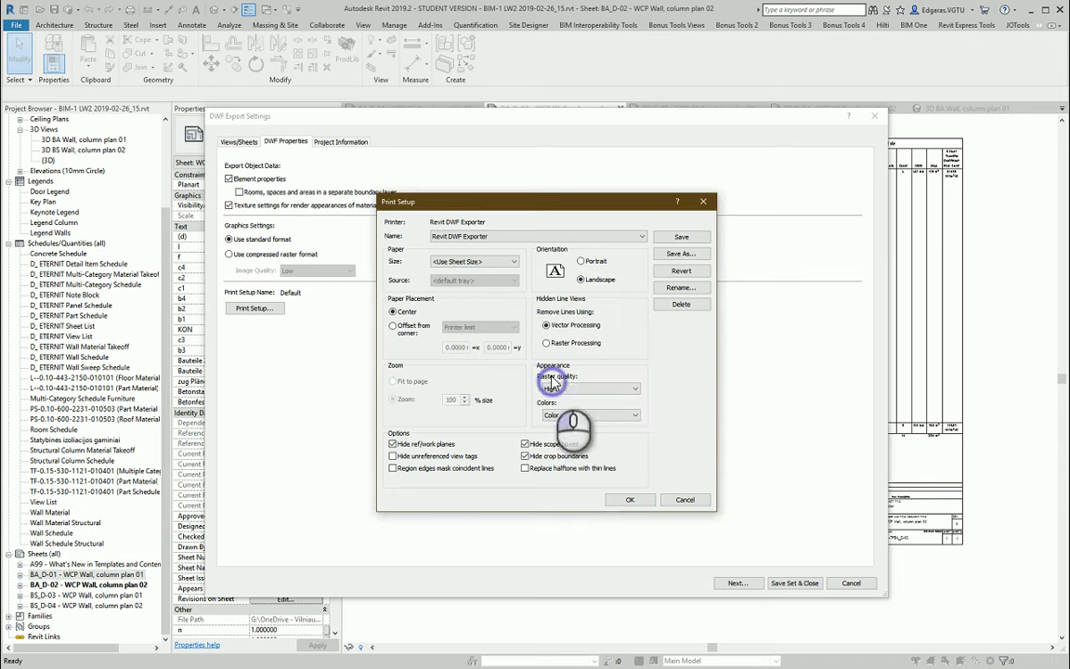
pyautogui.click(630, 500)
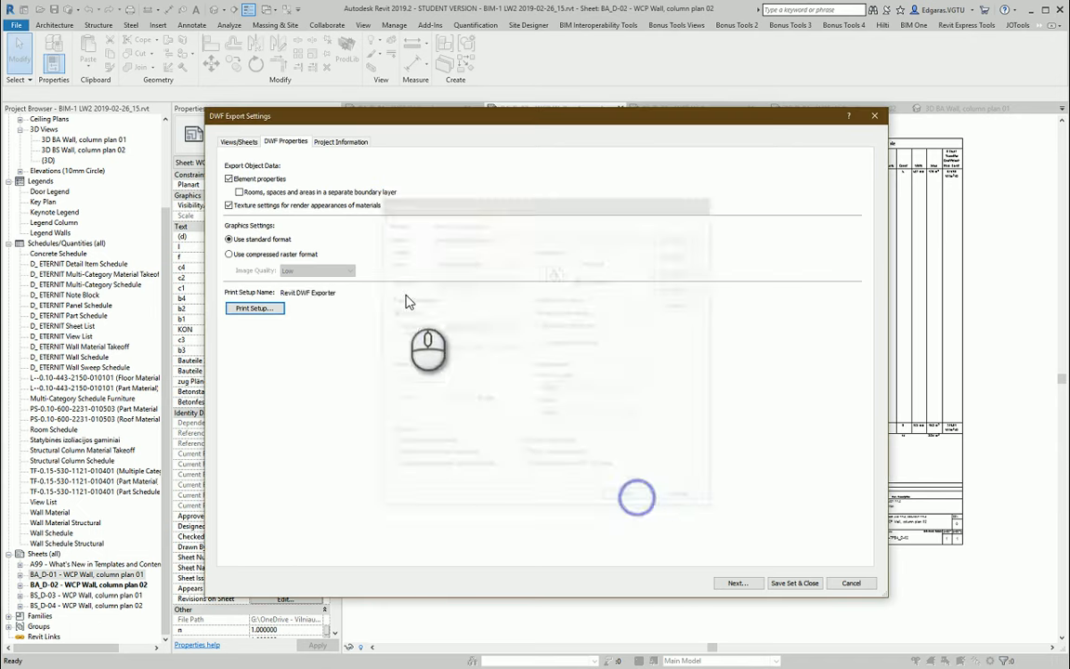
# Review the DWF export tabs and save the sheets as one combined DWFx file into the LD2 folder
pyautogui.click(340, 141)
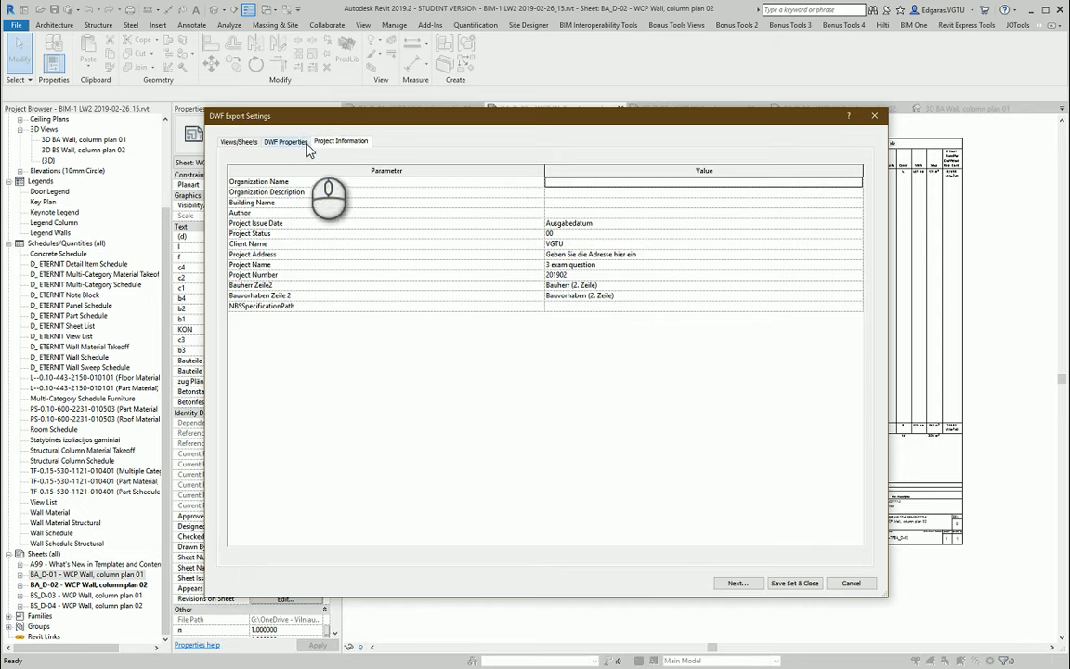
pyautogui.click(285, 141)
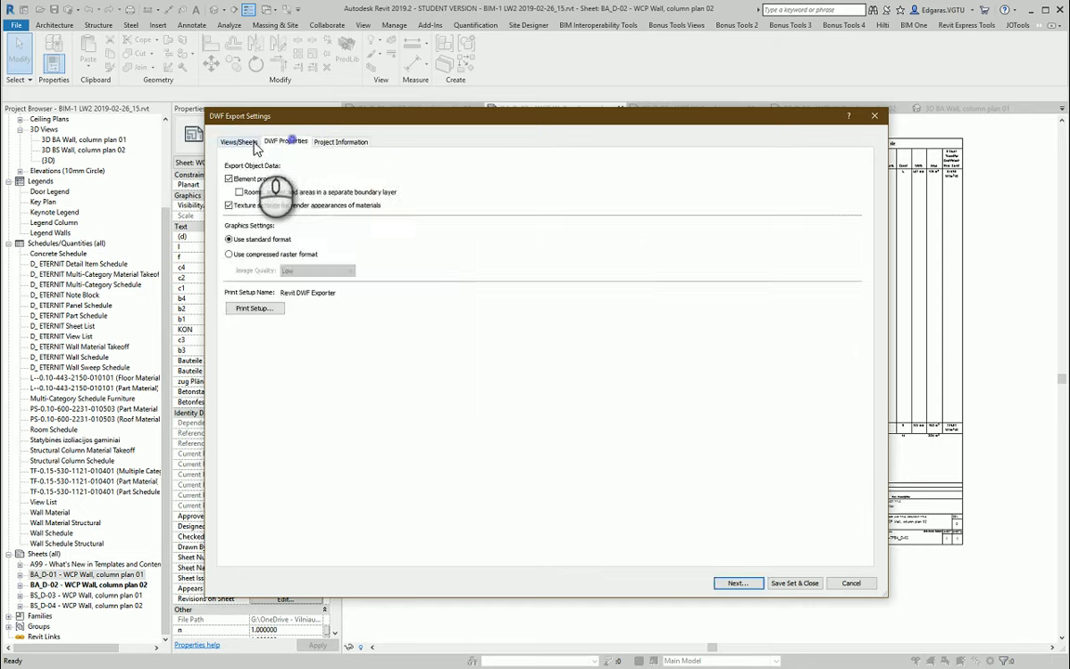
pyautogui.click(239, 141)
pyautogui.click(285, 142)
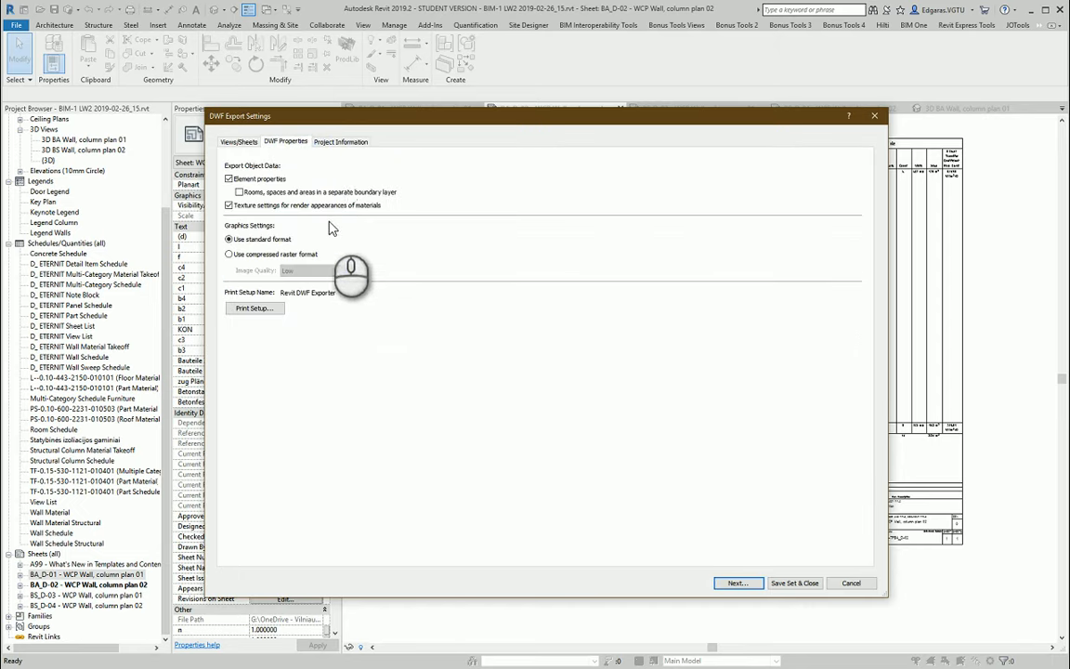
pyautogui.click(739, 582)
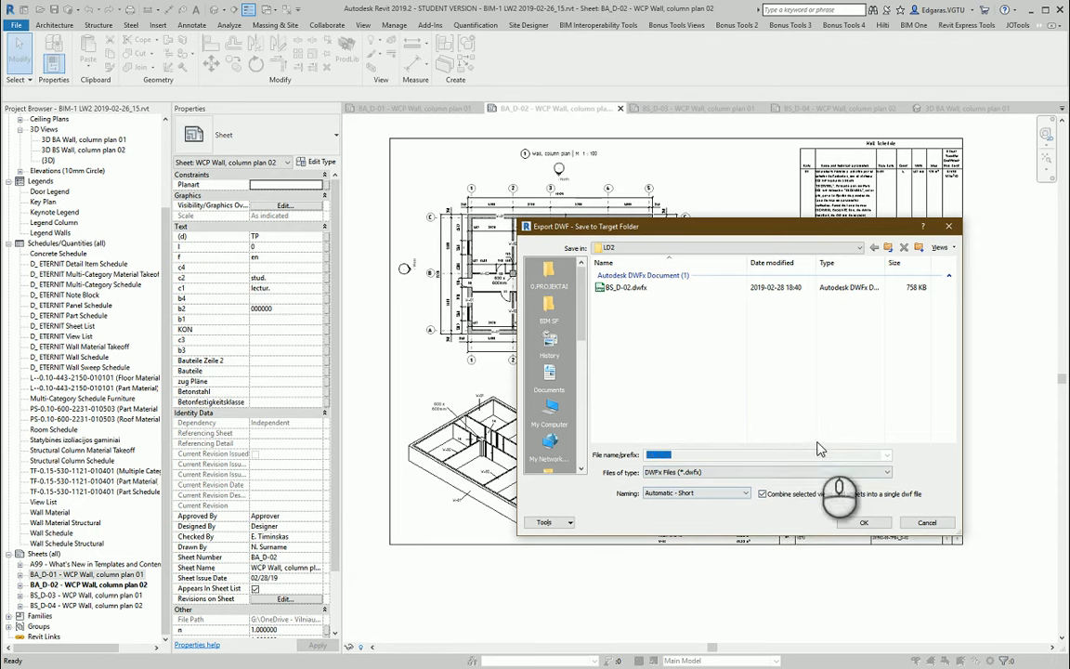
pyautogui.click(876, 525)
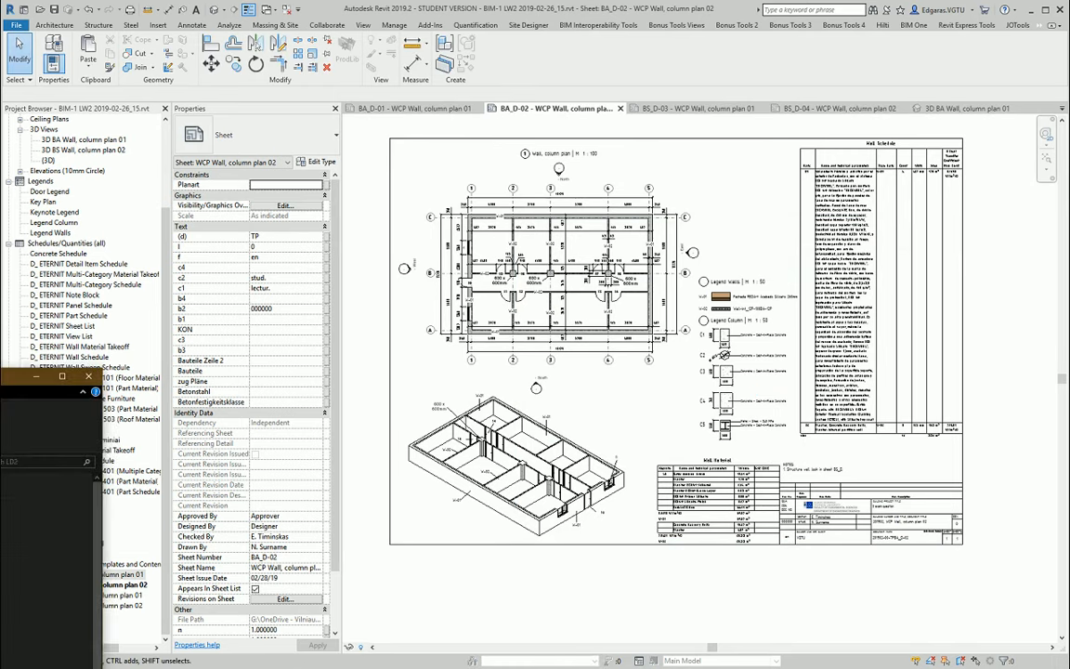
# Switch to the LD2 folder and open the combined BA_D-02.dwfx in Design Review
pyautogui.hotkey('alt', 'Tab')
pyautogui.scroll(-3, 652, 429)
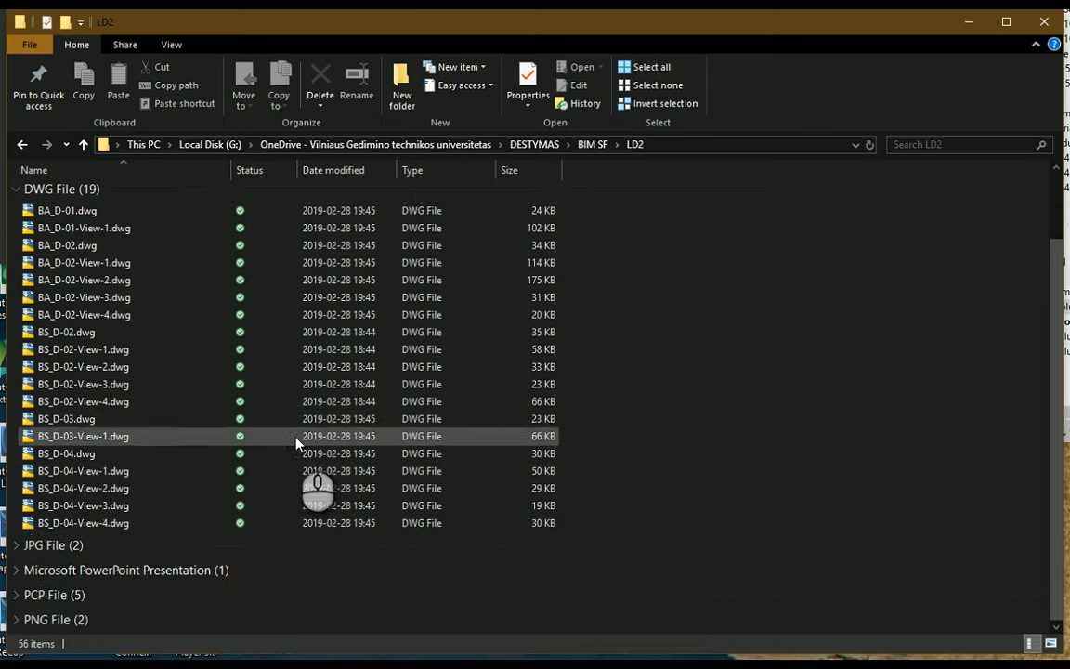
pyautogui.scroll(2, 266, 393)
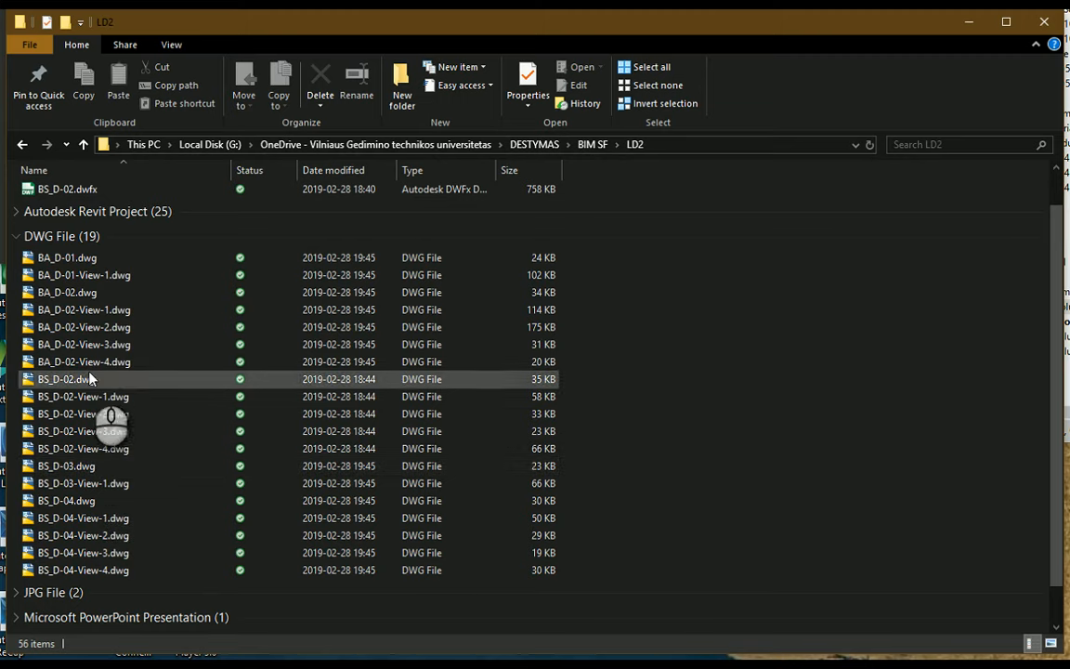
pyautogui.scroll(1, 102, 344)
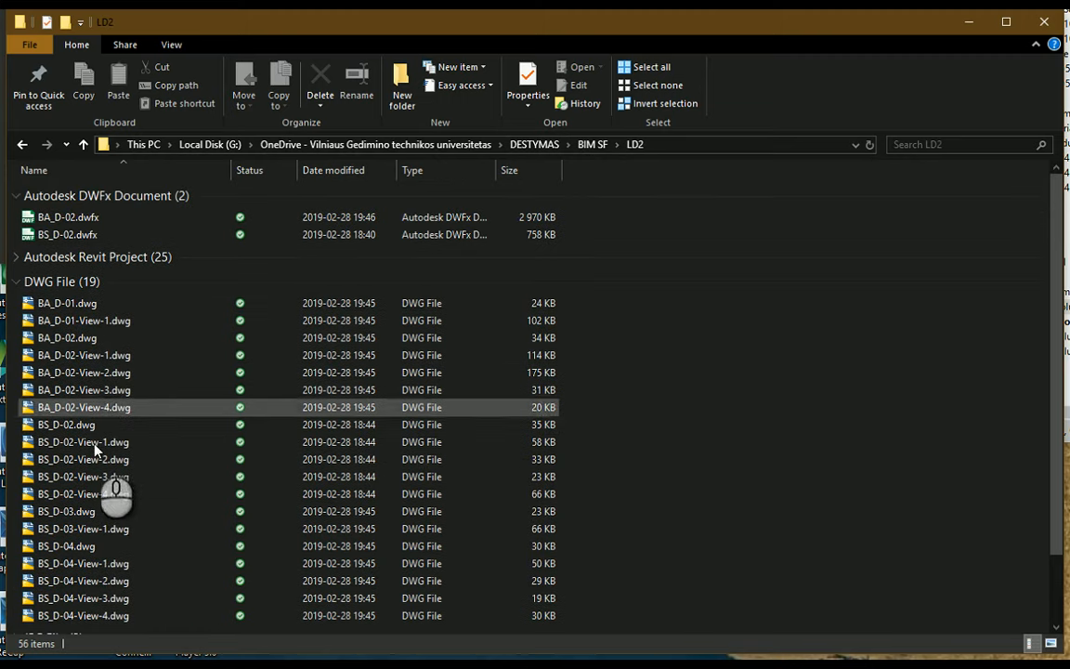
pyautogui.doubleClick(103, 217)
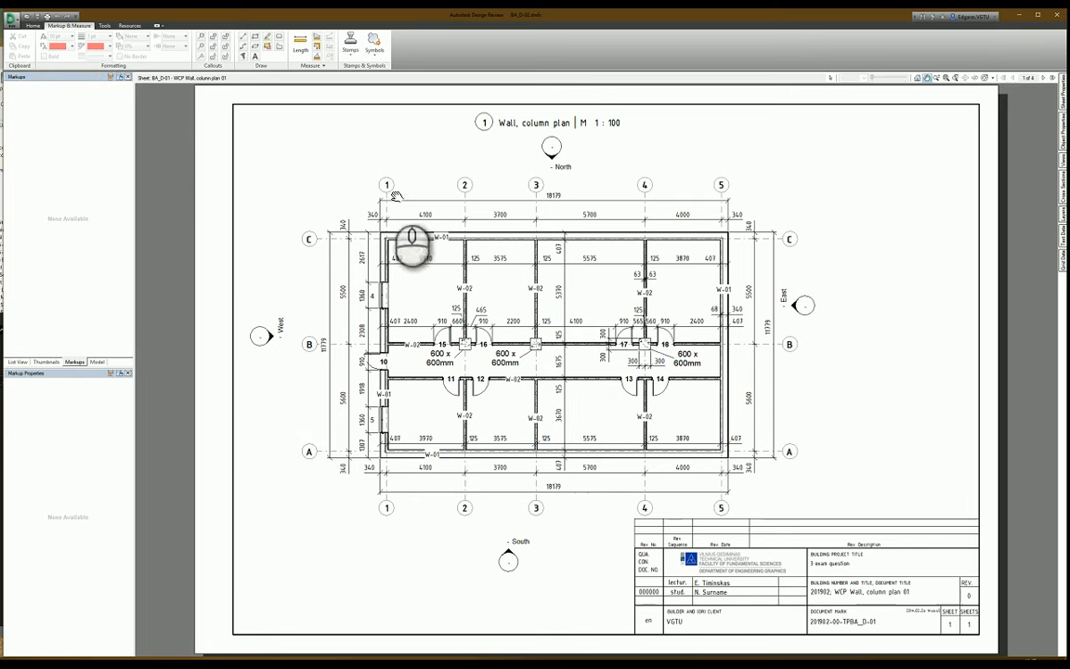
# Page to the last sheet, inspect wall W-01_S's properties and pin the Object Properties panel
pyautogui.click(1046, 81)
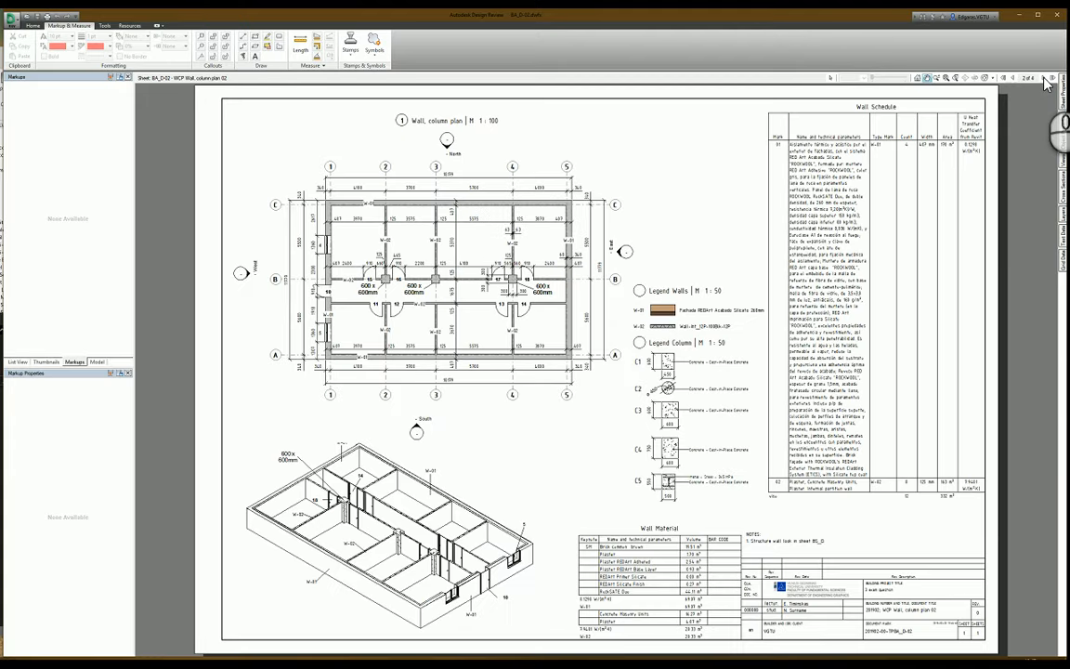
pyautogui.click(1046, 81)
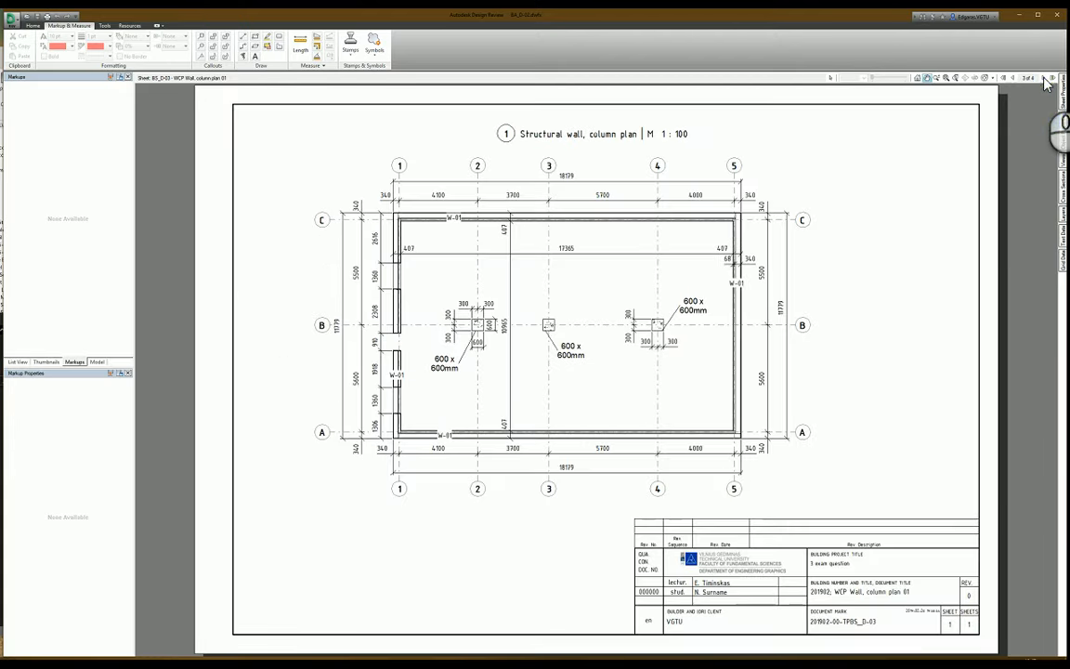
pyautogui.click(1047, 84)
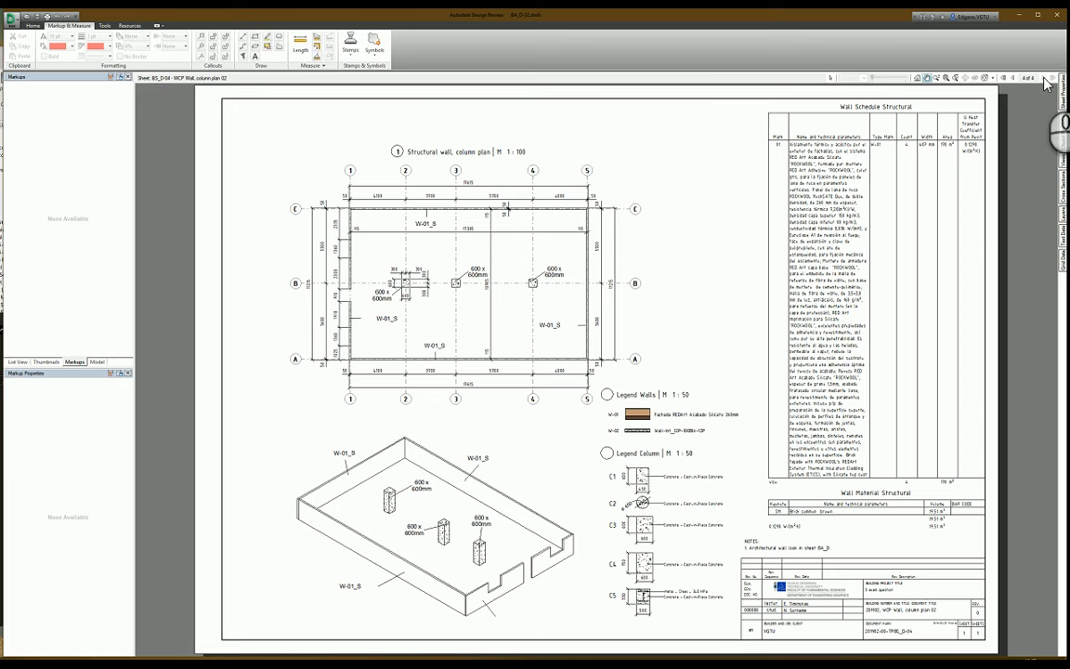
pyautogui.click(509, 507)
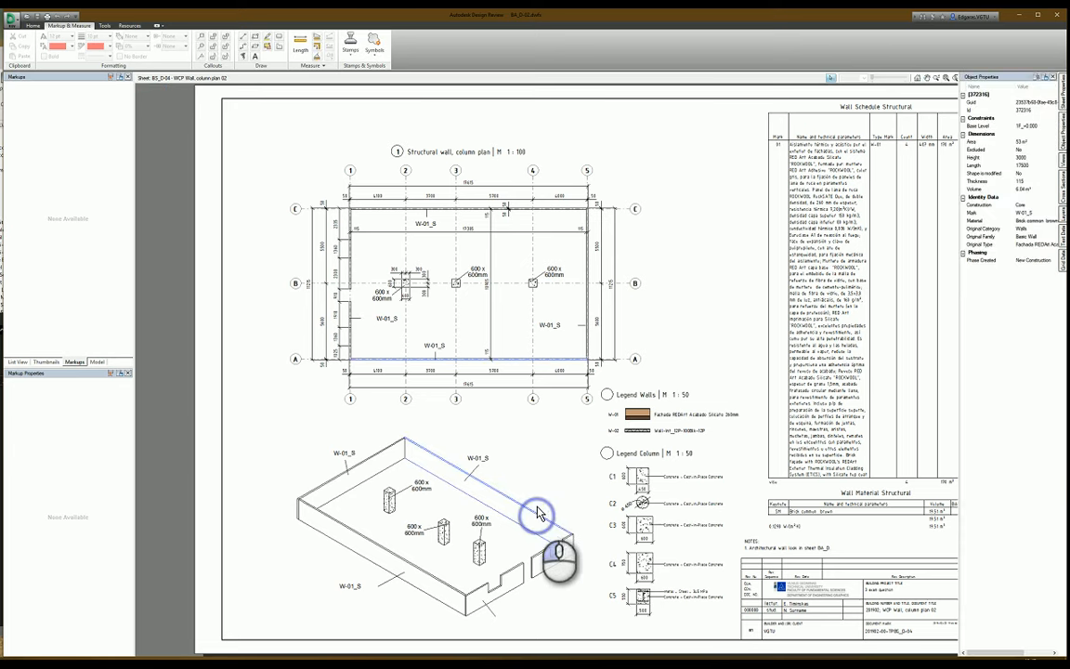
pyautogui.click(522, 367)
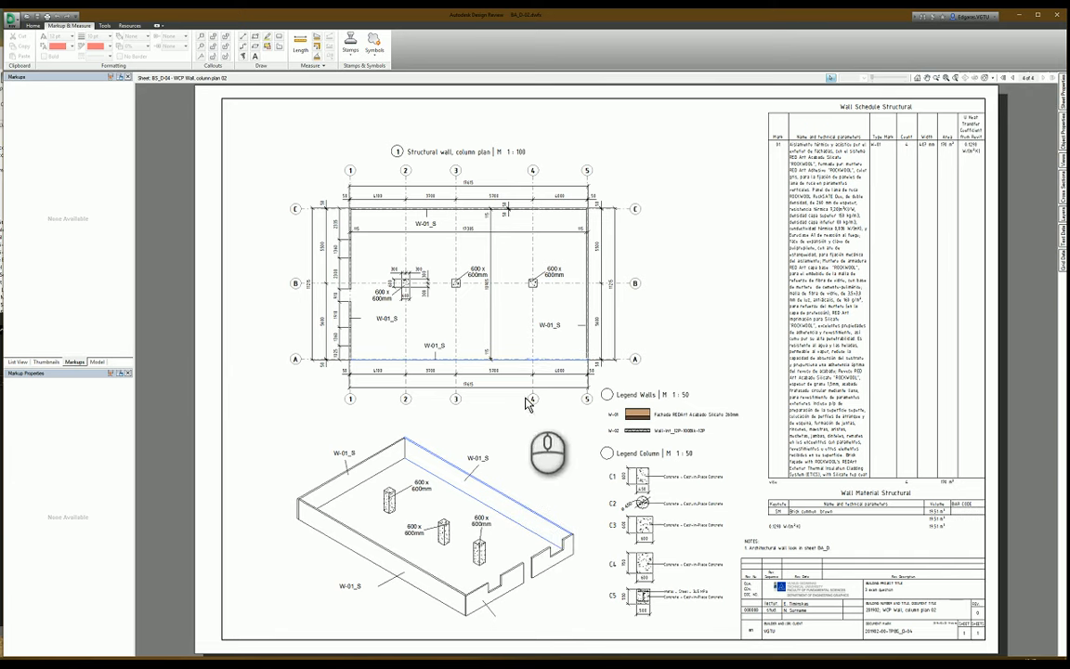
pyautogui.click(546, 555)
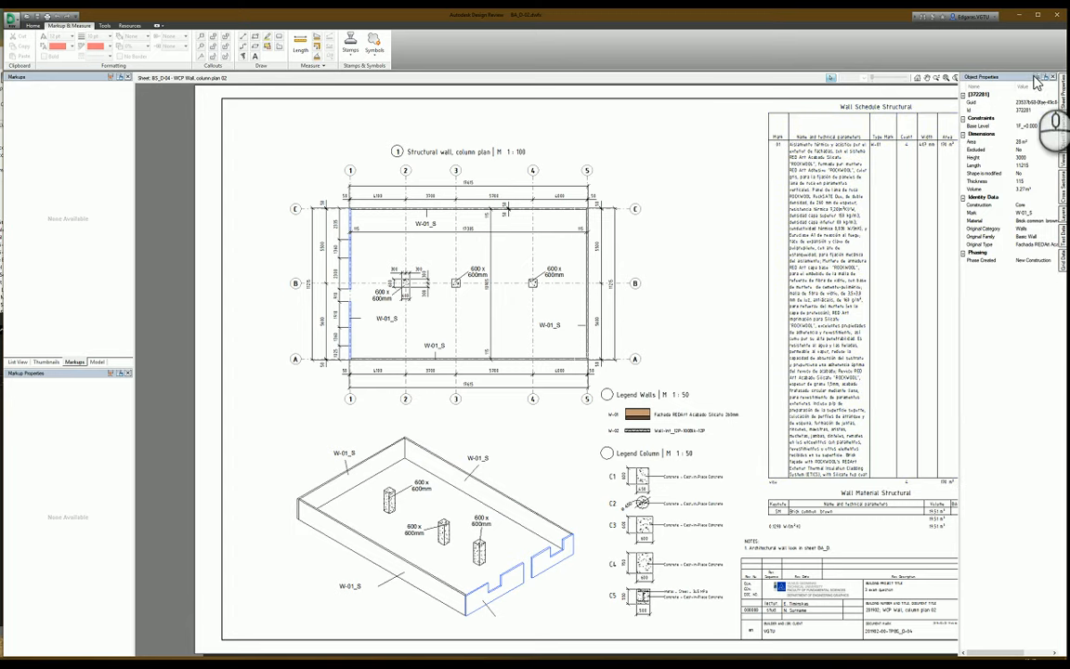
pyautogui.click(1038, 79)
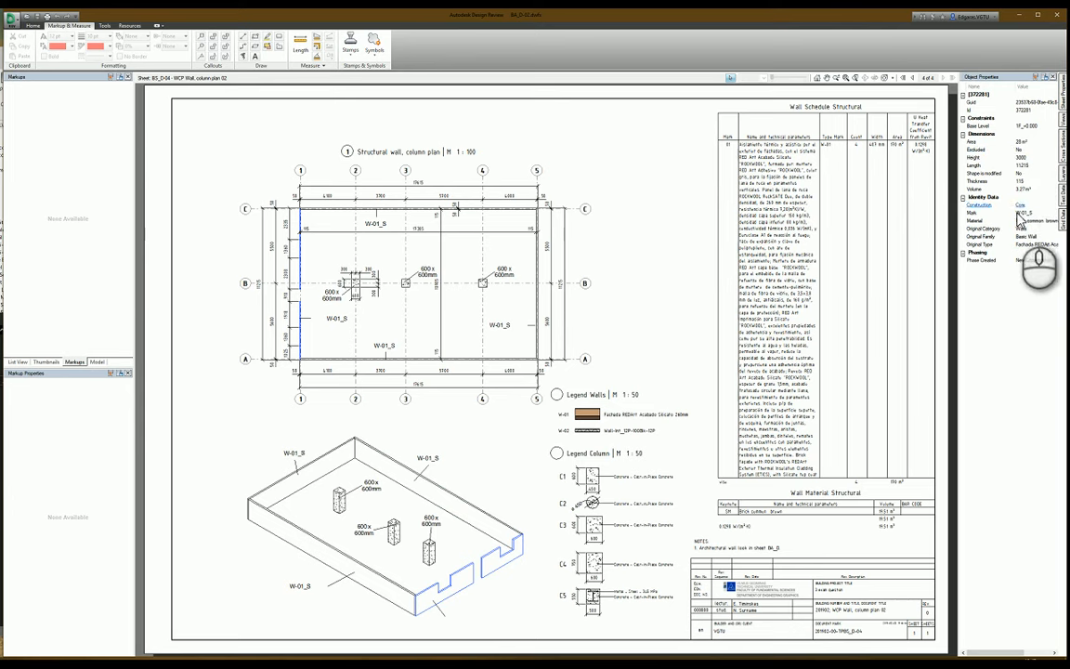
# View the sheet properties, then inspect the Wall Schedule and central column C4 in plan and 3D
pyautogui.click(1064, 107)
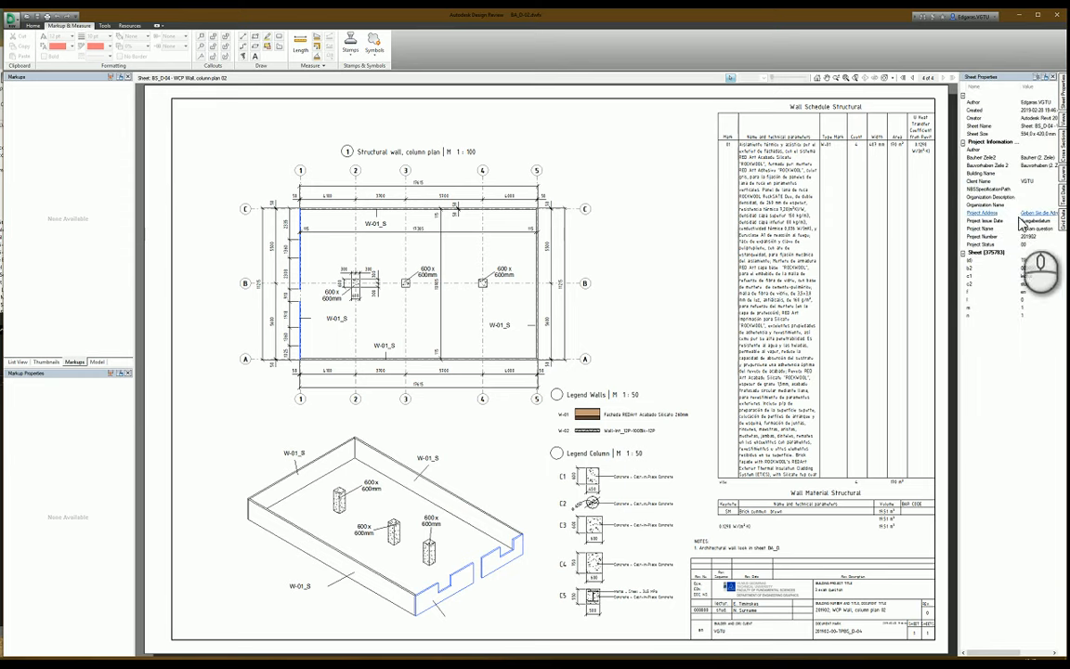
pyautogui.click(765, 415)
pyautogui.click(646, 428)
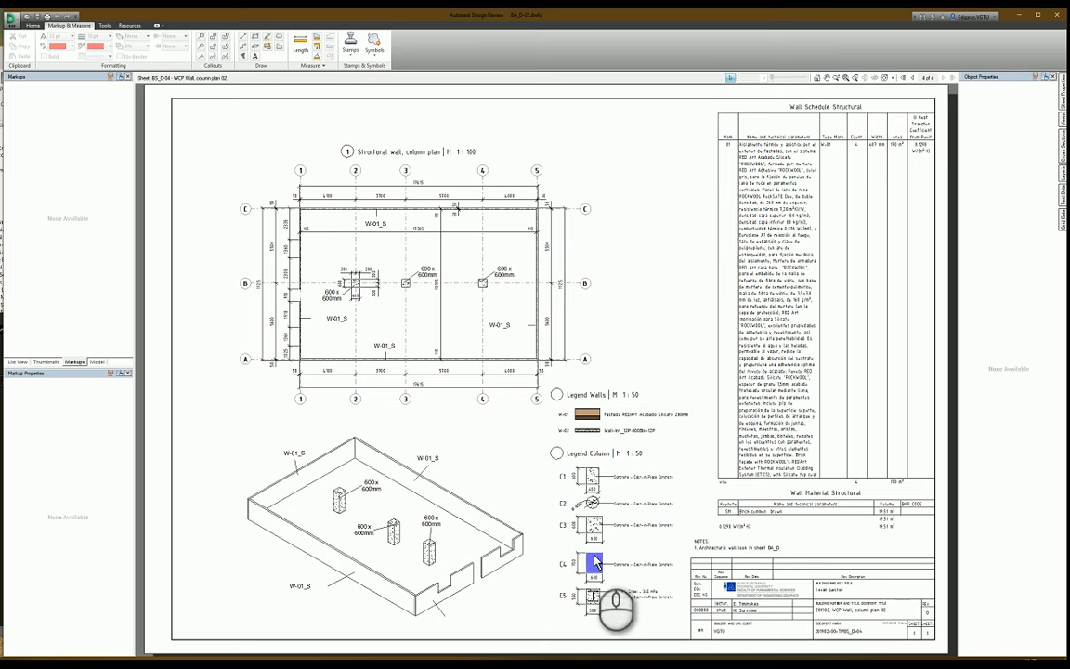
pyautogui.click(406, 282)
pyautogui.click(409, 292)
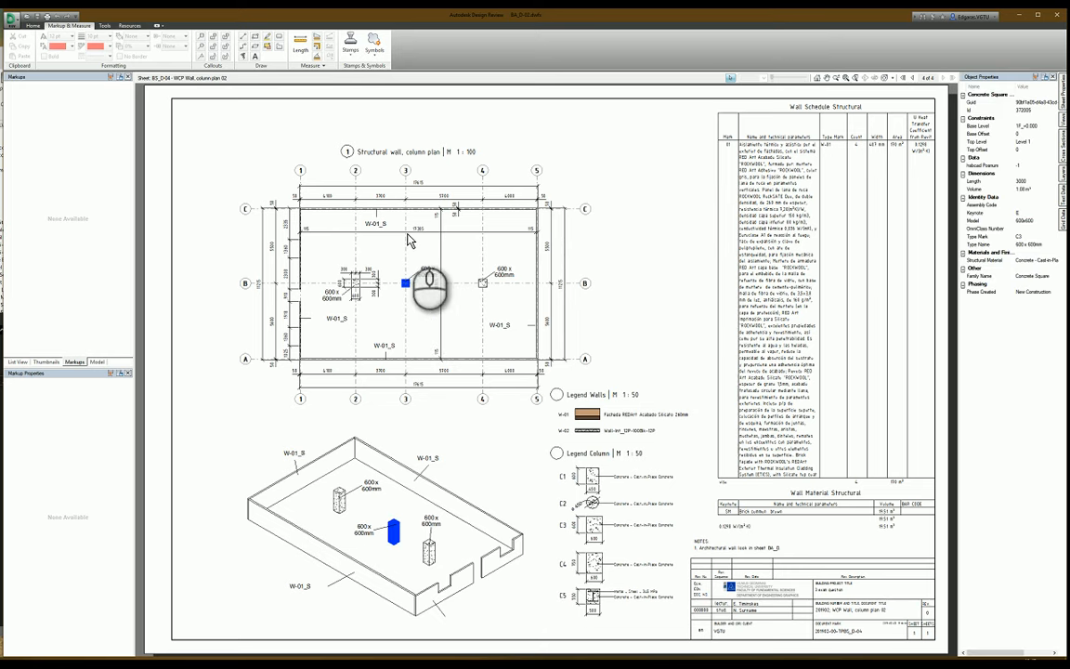
pyautogui.click(216, 365)
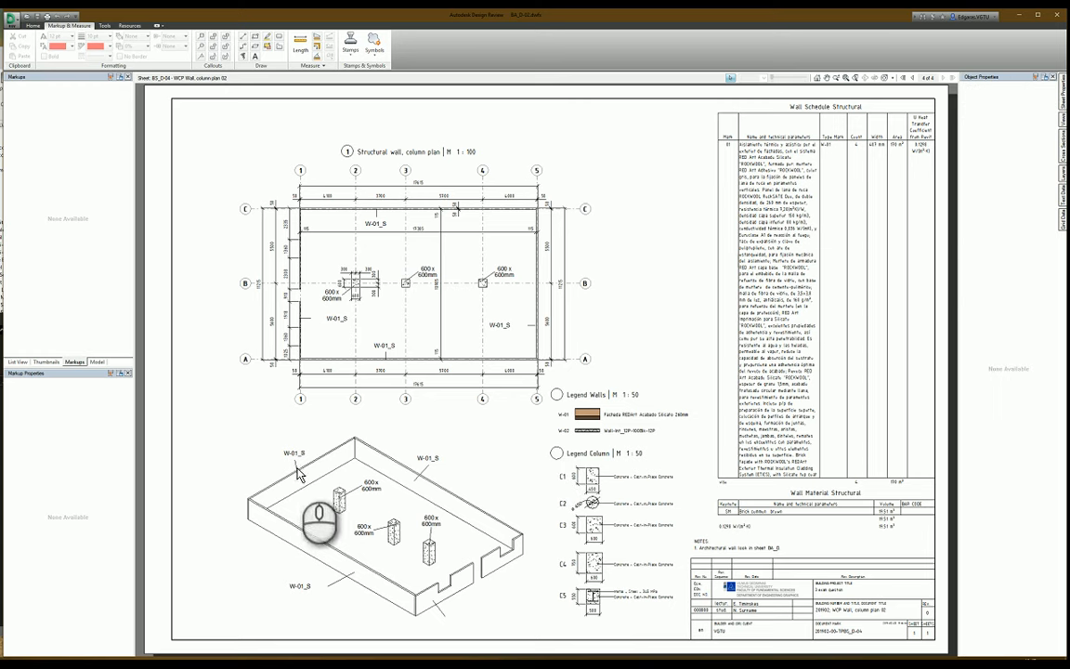
# Draw a rectangle cloud markup around the central 600 x 600mm column
pyautogui.click(281, 41)
pyautogui.moveTo(410, 258); pyautogui.dragTo(449, 286)
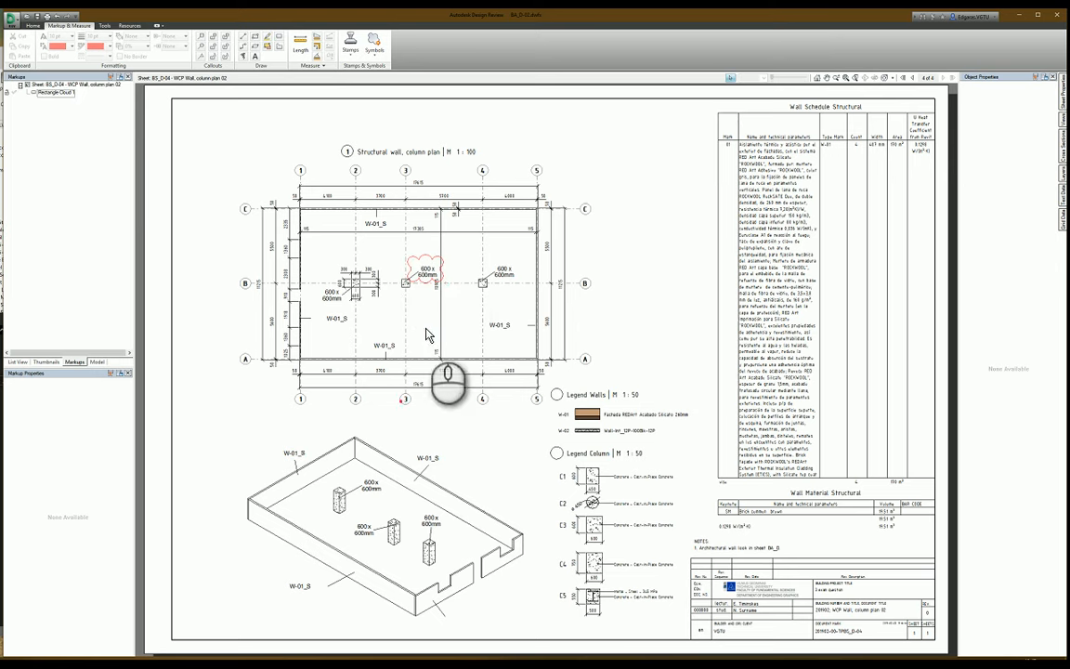
# Set the cloud markup's status to Question with a short note in Markup Properties
pyautogui.click(425, 283)
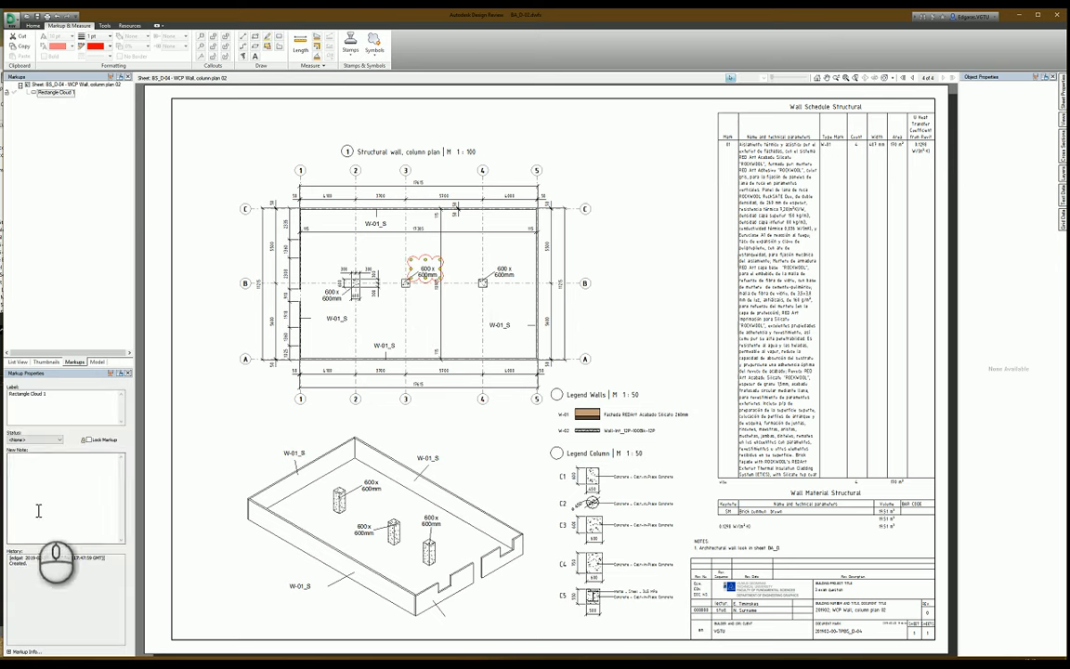
pyautogui.click(42, 439)
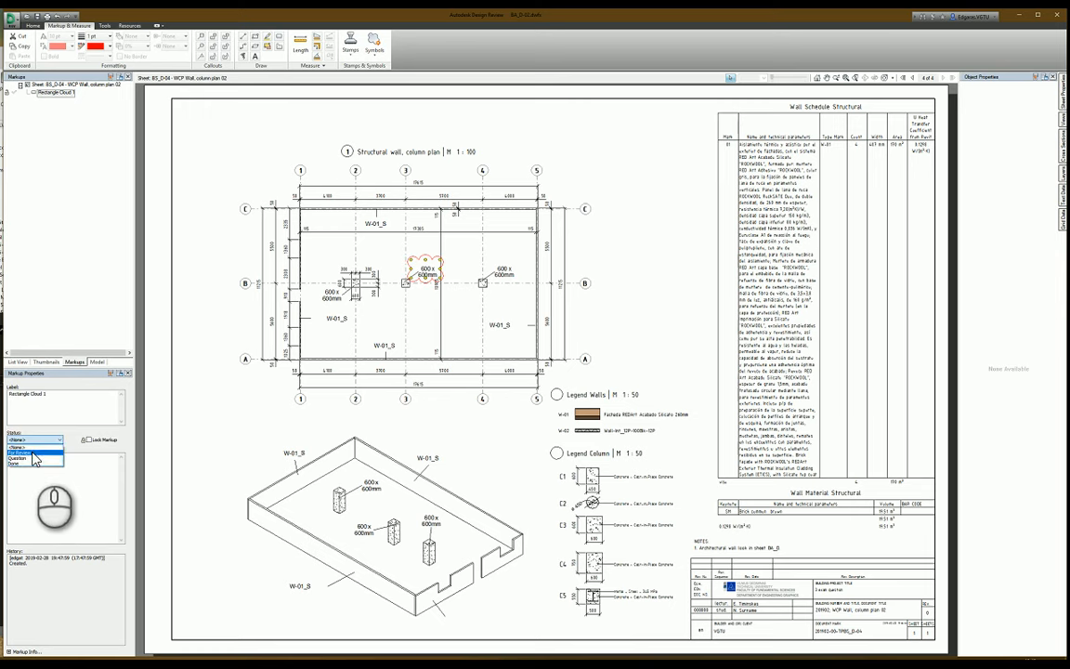
pyautogui.click(18, 457)
pyautogui.click(48, 497)
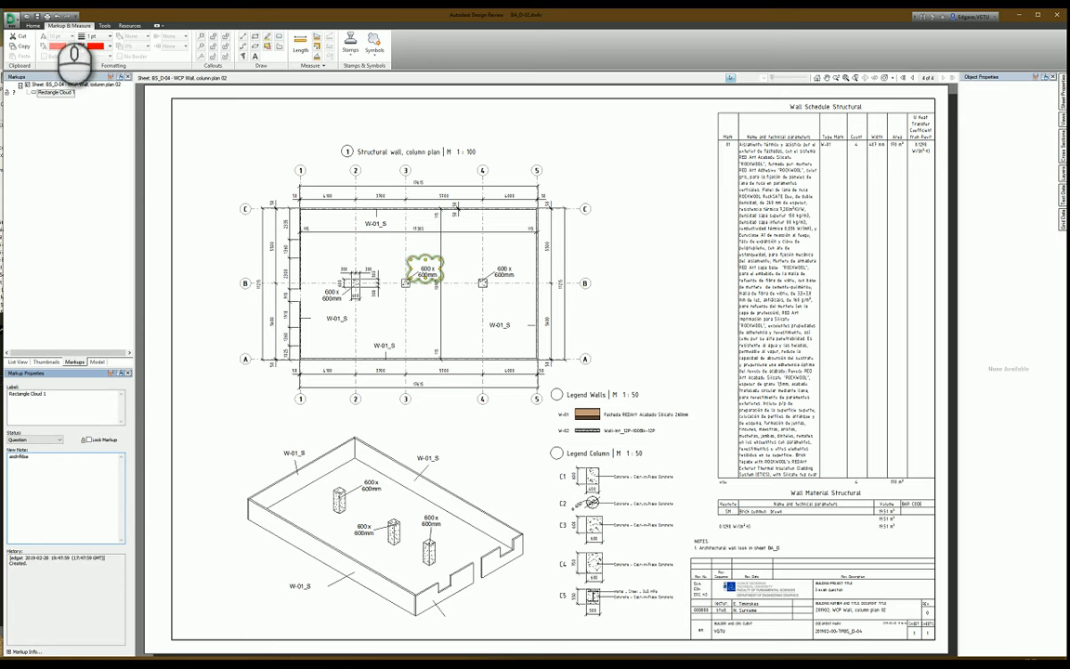
pyautogui.click(673, 141)
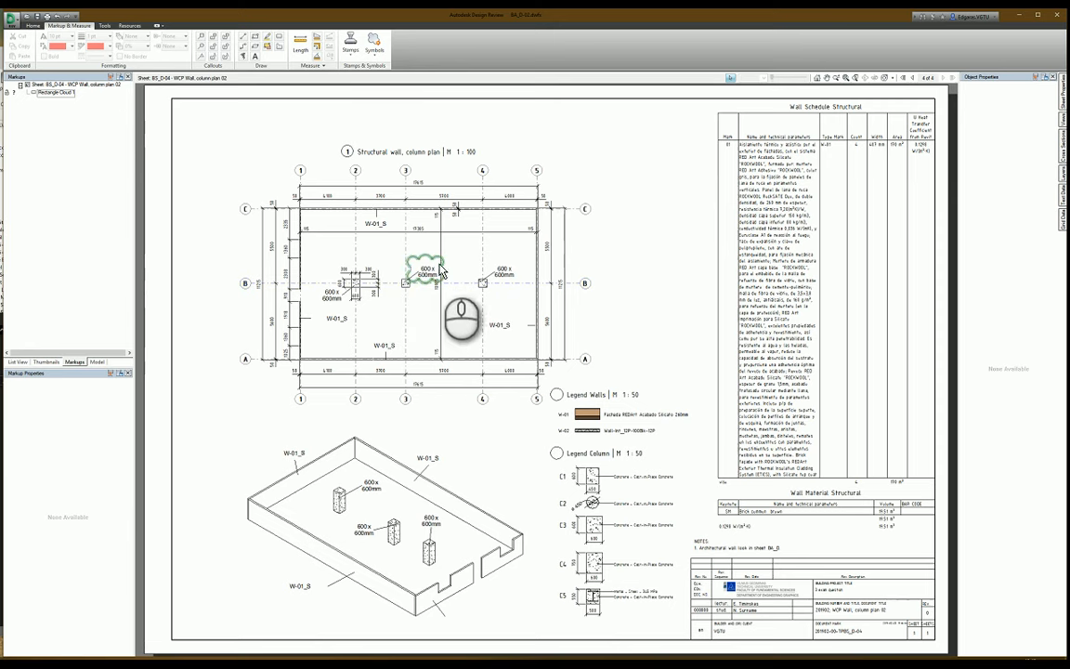